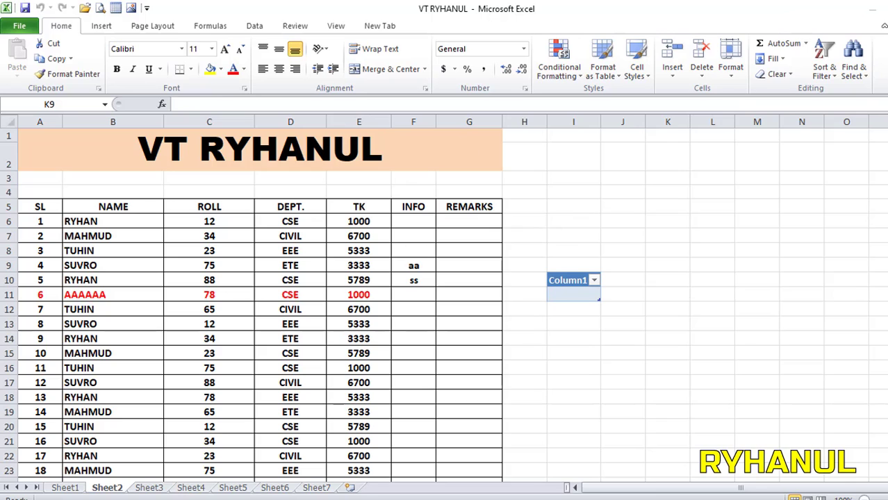
Open the VT RYHANUL workbook from the desktop and select cell I5 on Sheet2.
key("super+d")
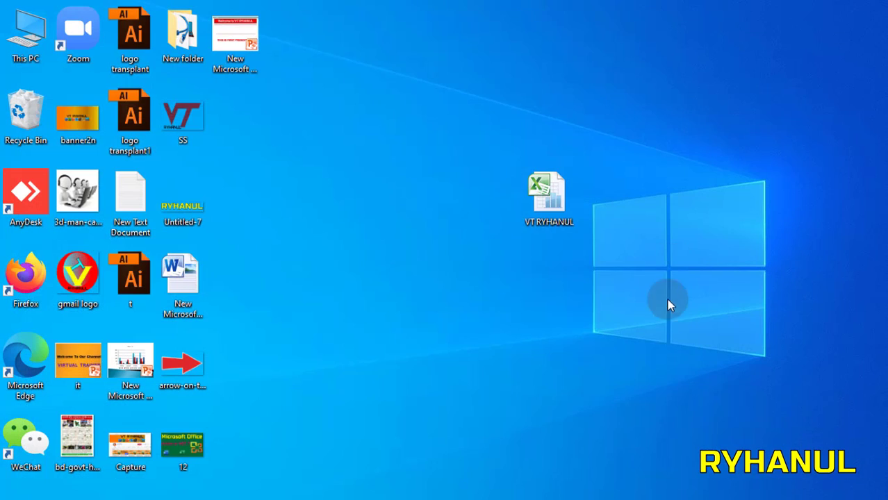
double_click(556, 196)
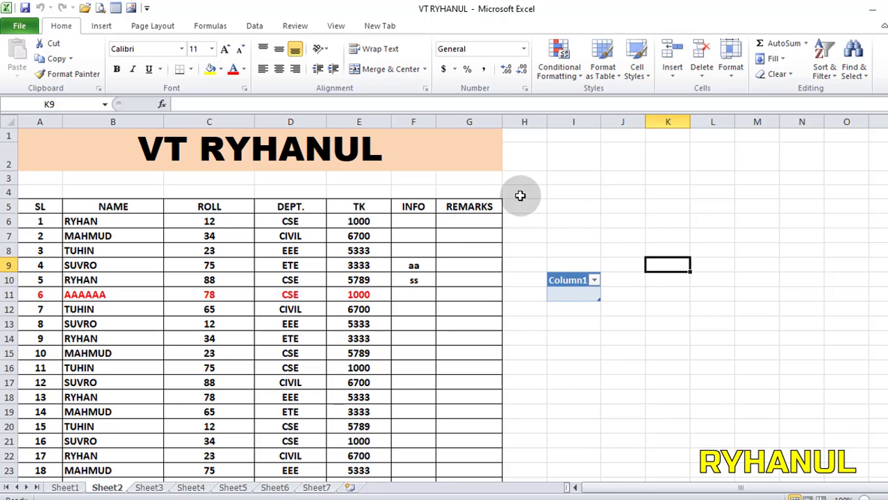
left_click(480, 116)
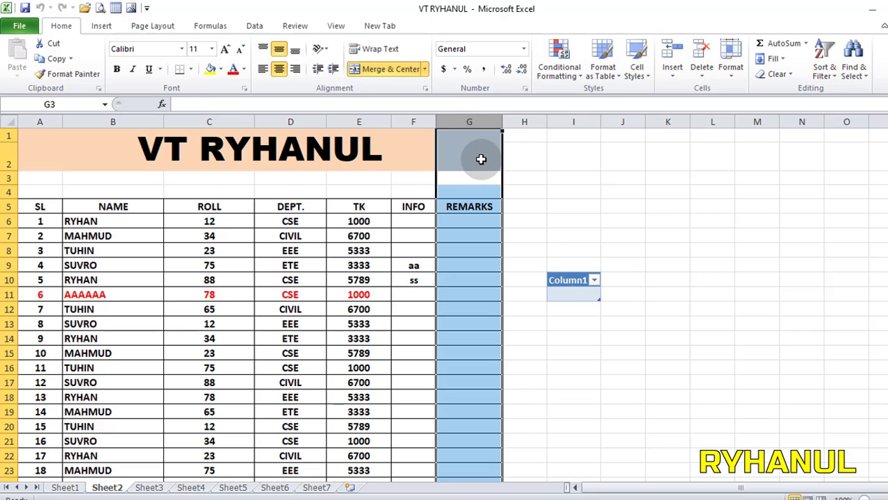
left_click(591, 207)
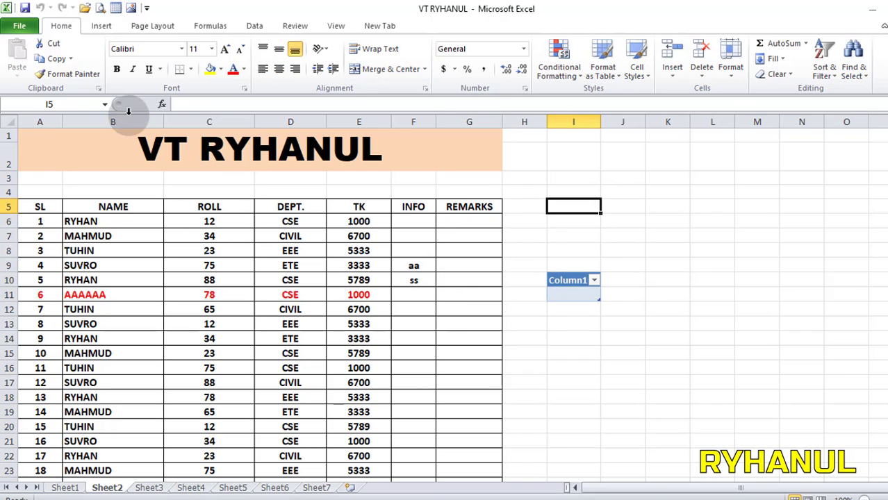
Encrypt the workbook with an opening password, entering the password and confirming it.
left_click(25, 28)
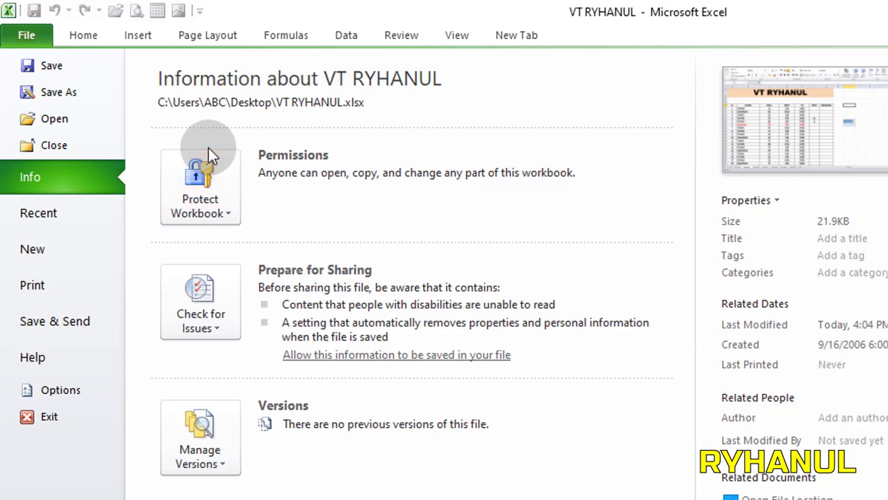
left_click(228, 213)
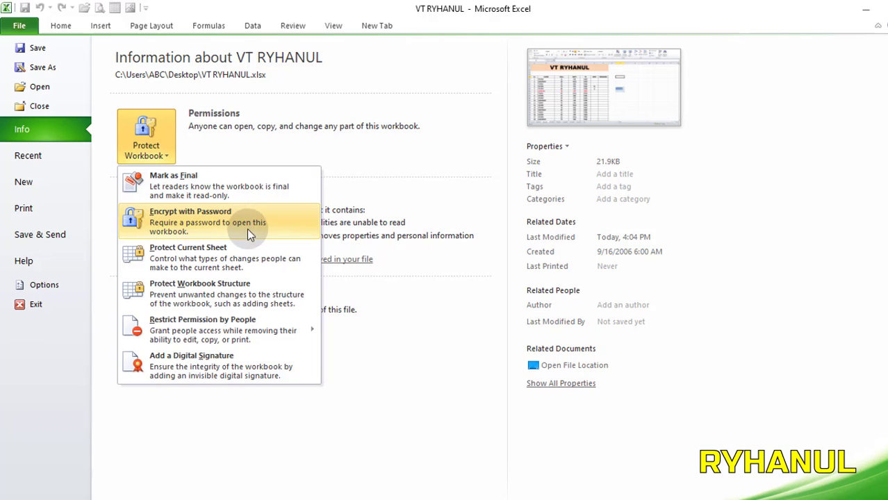
left_click(223, 221)
left_click(226, 220)
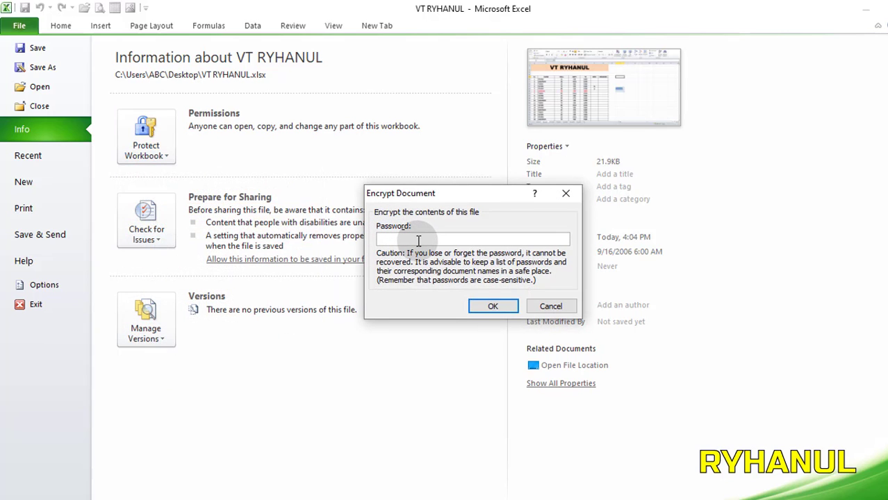
type("123")
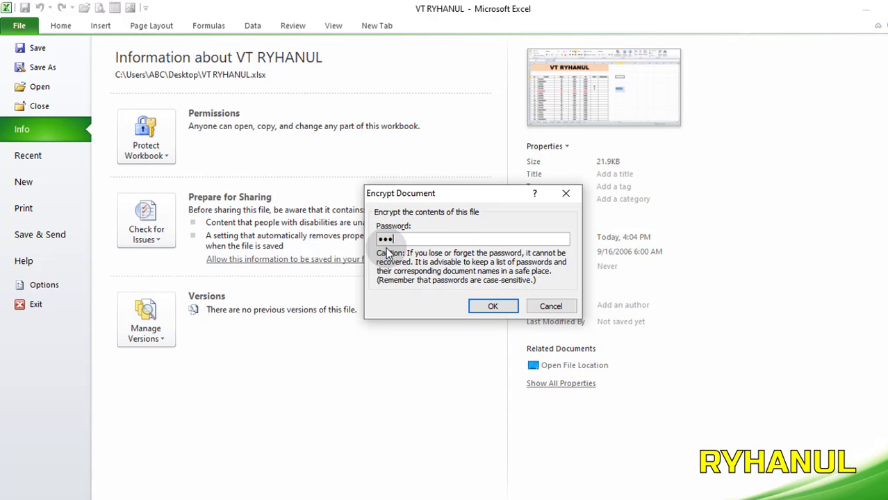
left_click(492, 307)
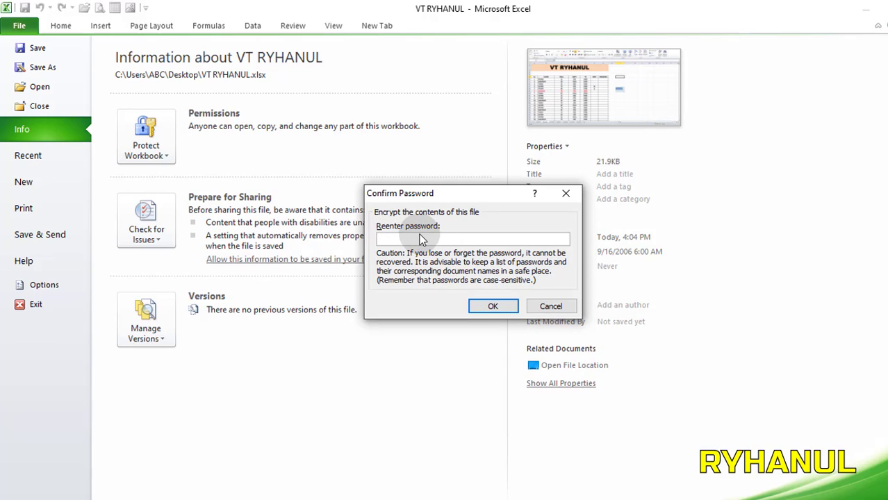
type("123")
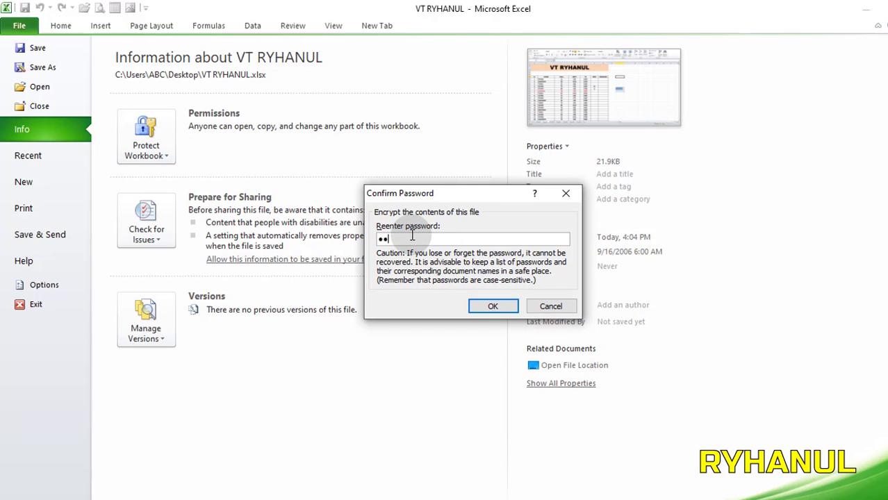
left_click(489, 307)
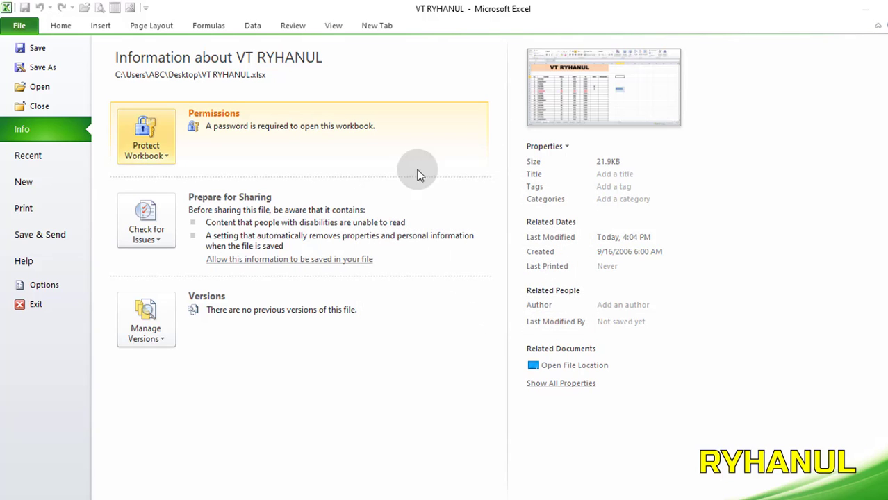
Close the workbook with its changes saved, and reopen it from the desktop by entering the workbook password.
left_click(882, 7)
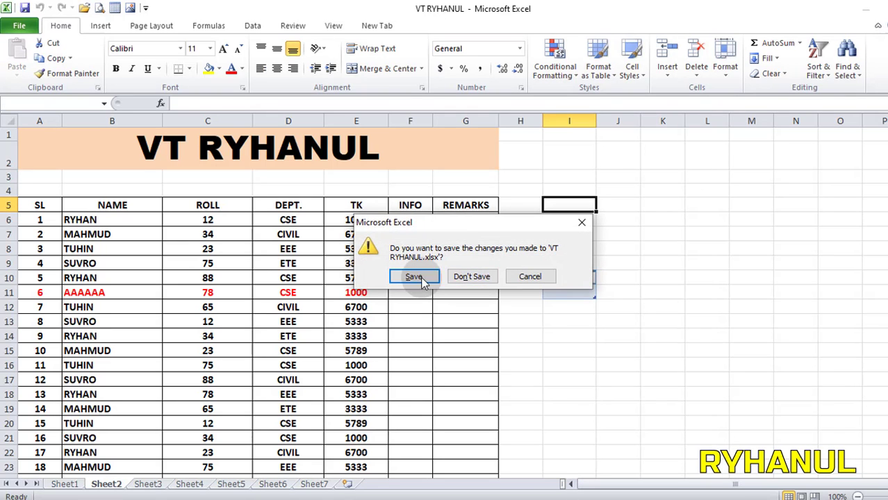
left_click(417, 276)
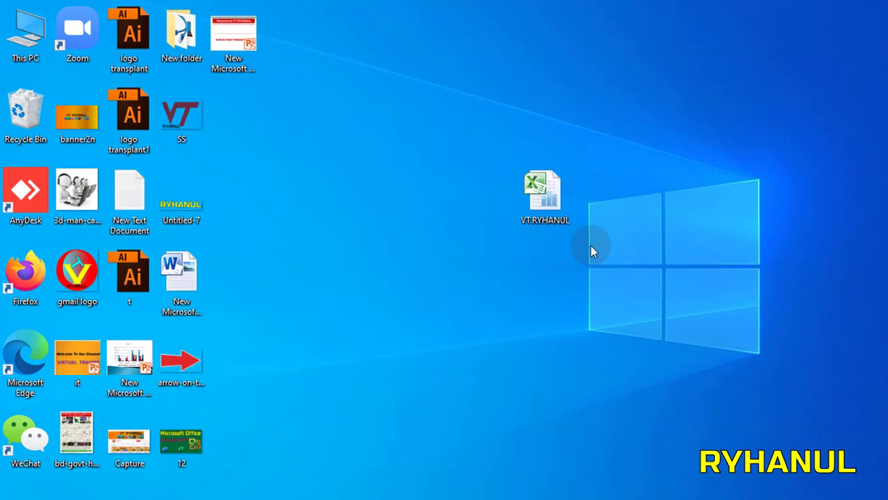
double_click(546, 209)
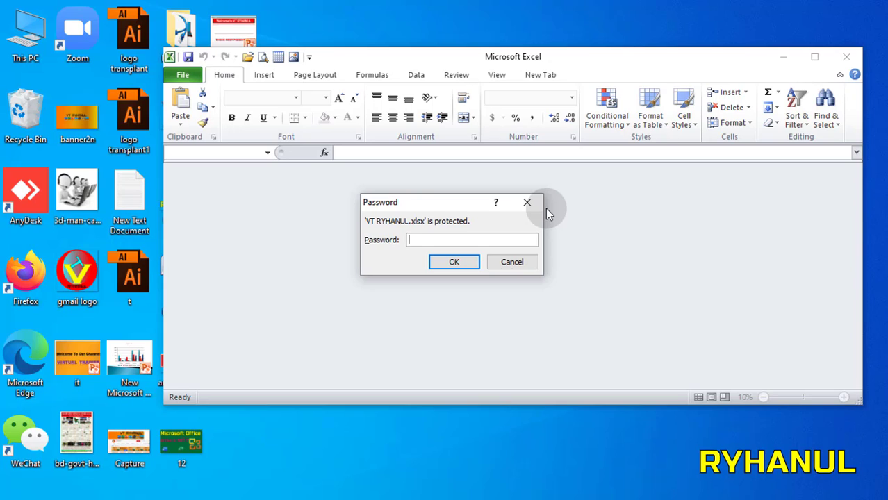
type("•••")
key("Return")
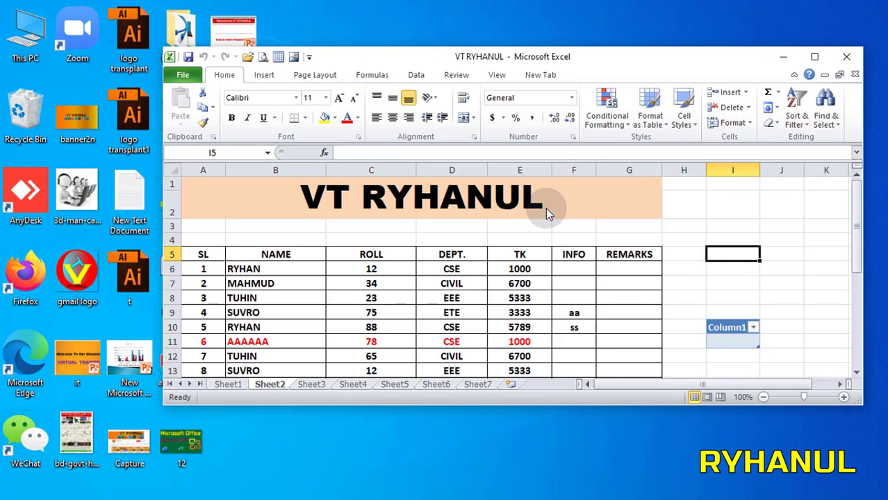
left_click(814, 56)
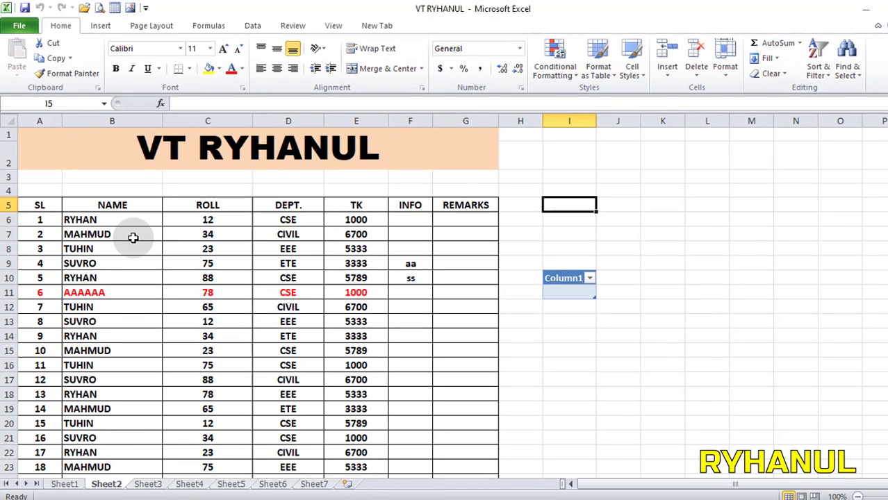
Remove the workbook's encryption by clearing its opening password.
left_click(25, 27)
left_click(164, 157)
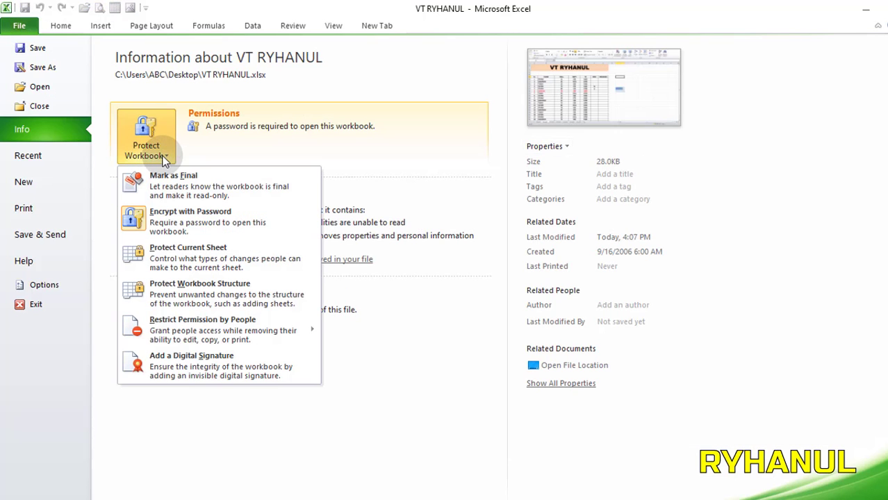
left_click(341, 147)
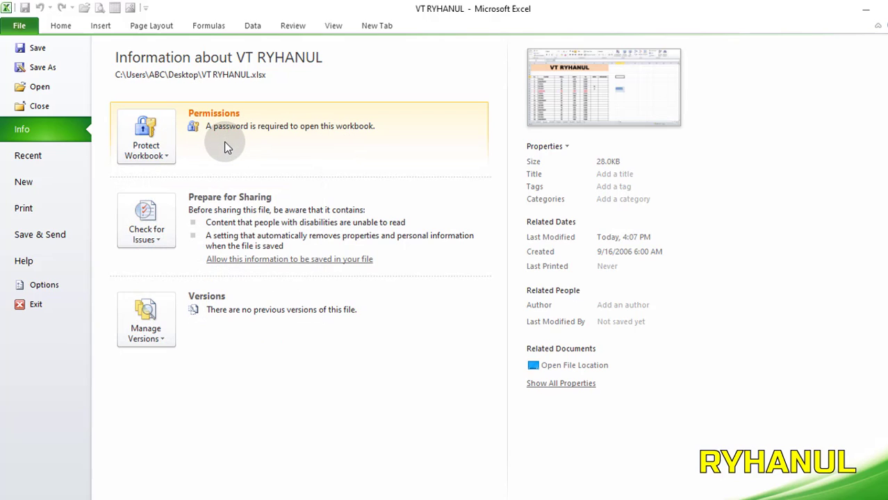
left_click(154, 155)
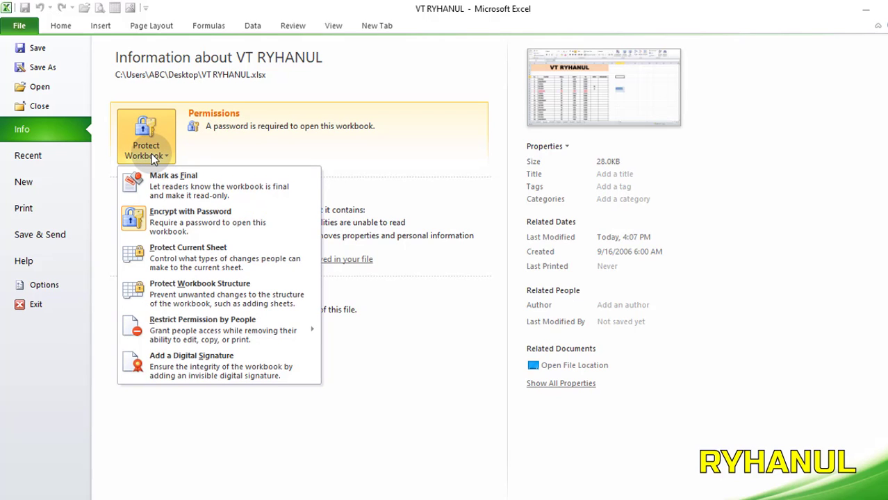
left_click(181, 216)
type("123")
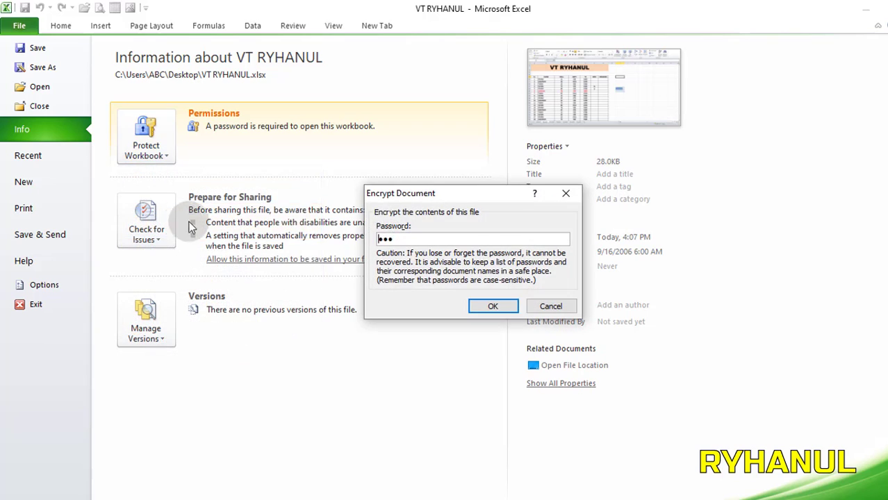
left_click_drag(414, 239, 330, 215)
key("BackSpace")
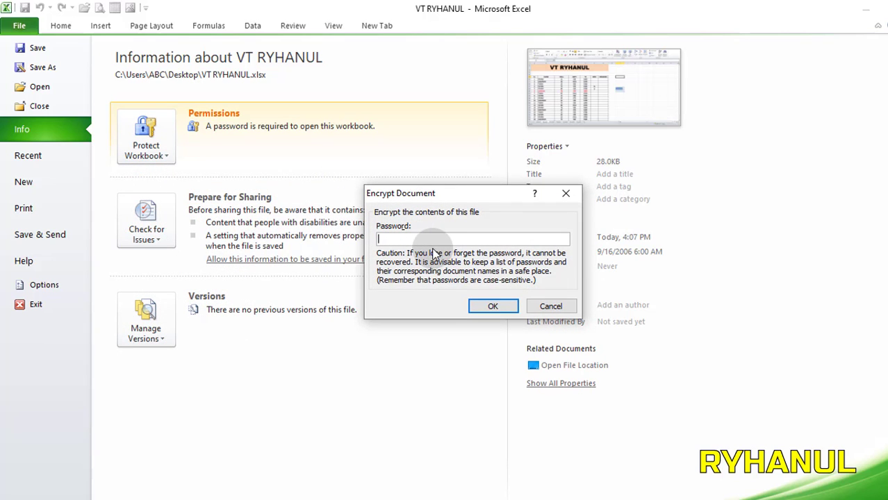
left_click(492, 308)
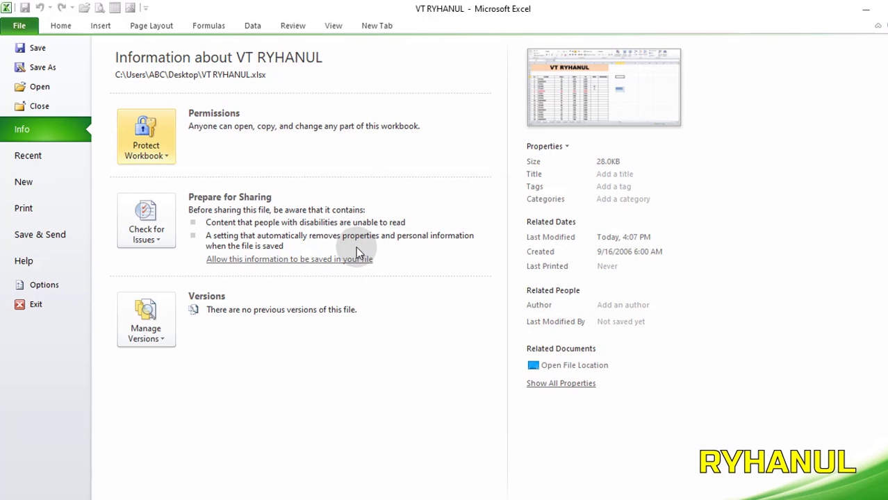
Save the changes while closing the workbook, and reopen VT RYHANUL from the desktop.
left_click(886, 9)
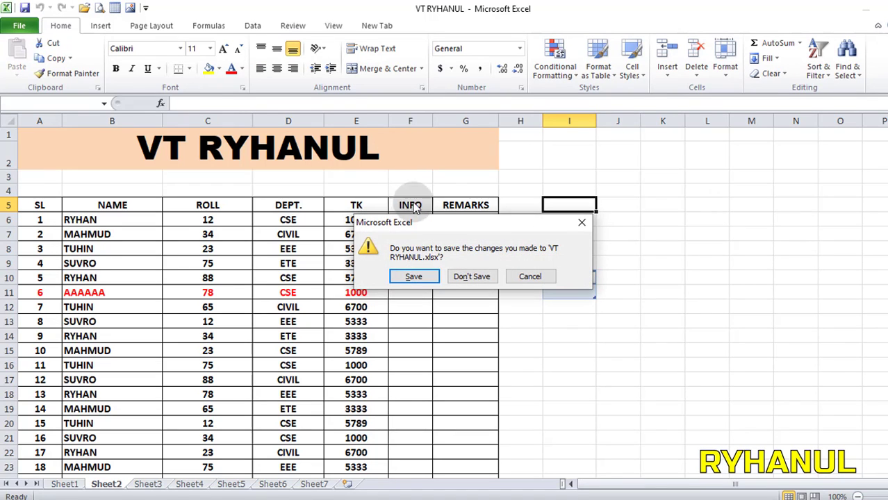
left_click(415, 276)
double_click(539, 220)
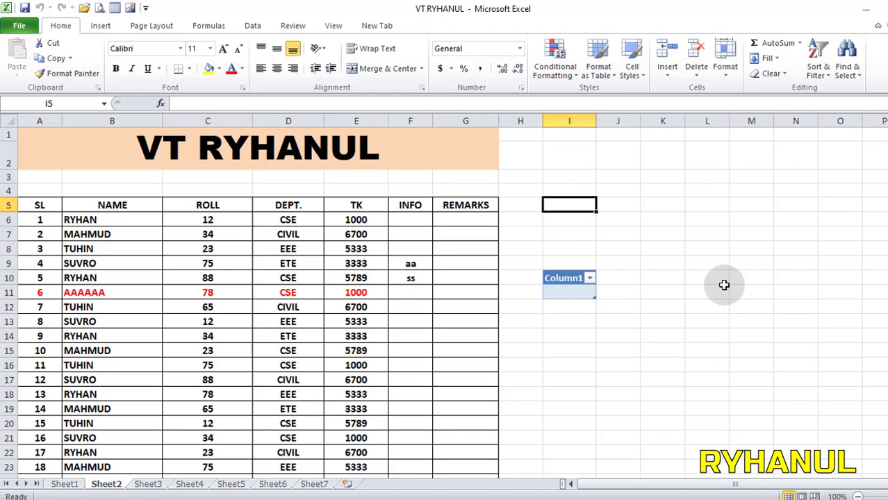
Start protecting the current sheet and allow users to delete columns and delete rows.
left_click(19, 28)
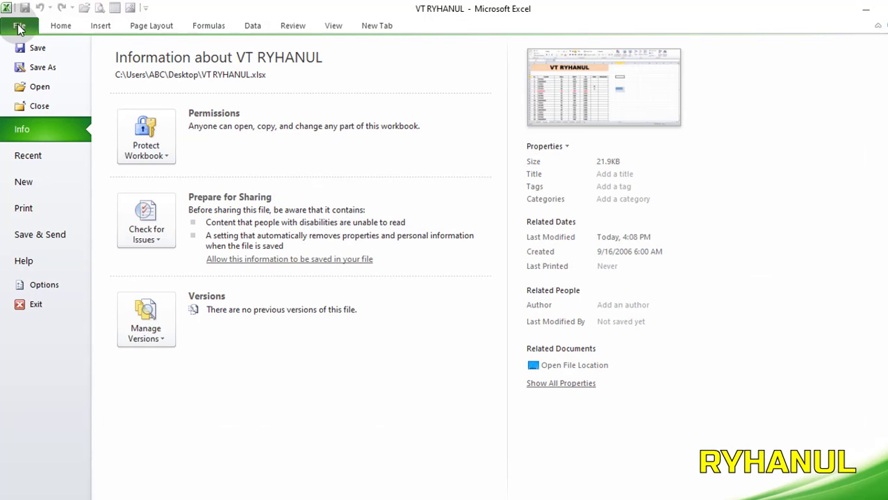
left_click(168, 155)
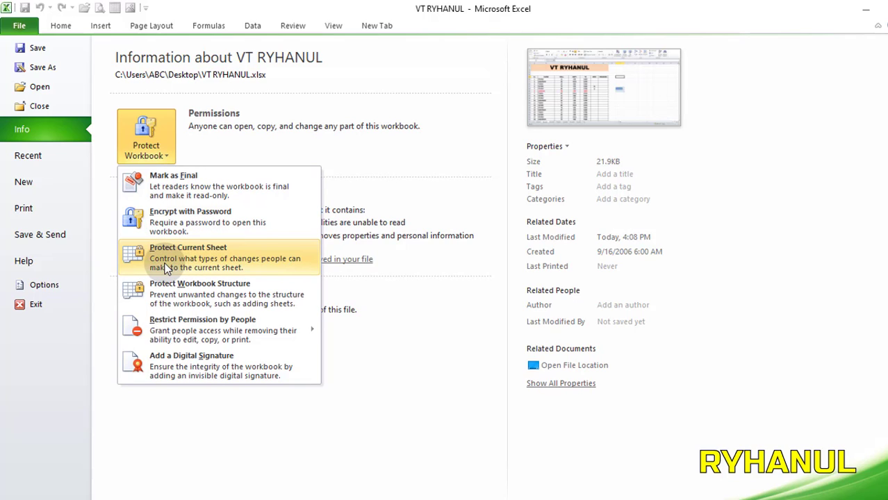
left_click(222, 271)
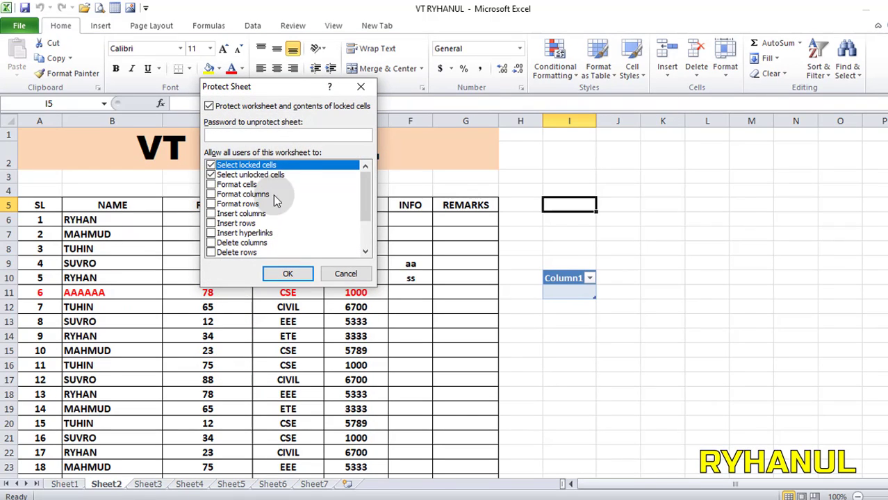
left_click_drag(278, 87, 470, 90)
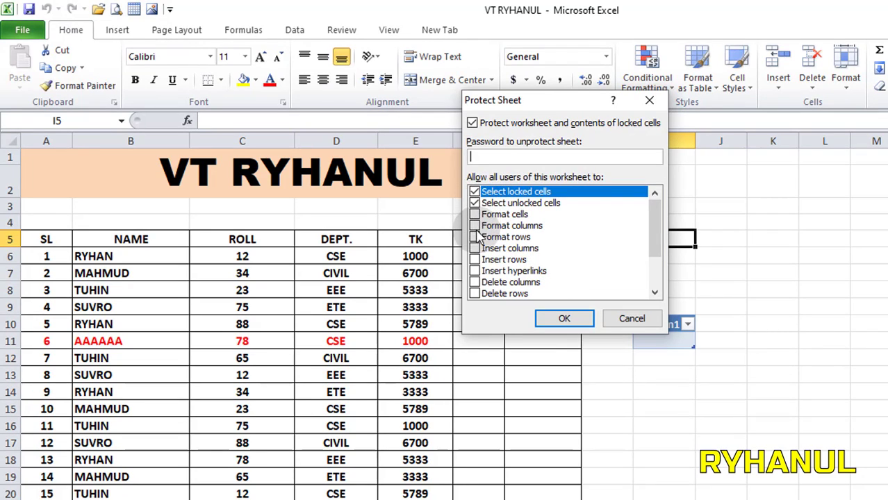
left_click(475, 250)
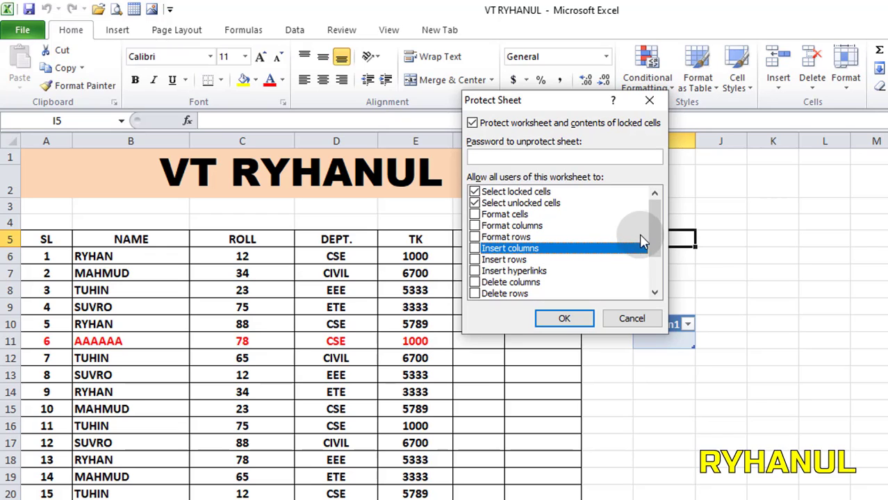
left_click_drag(659, 222, 660, 251)
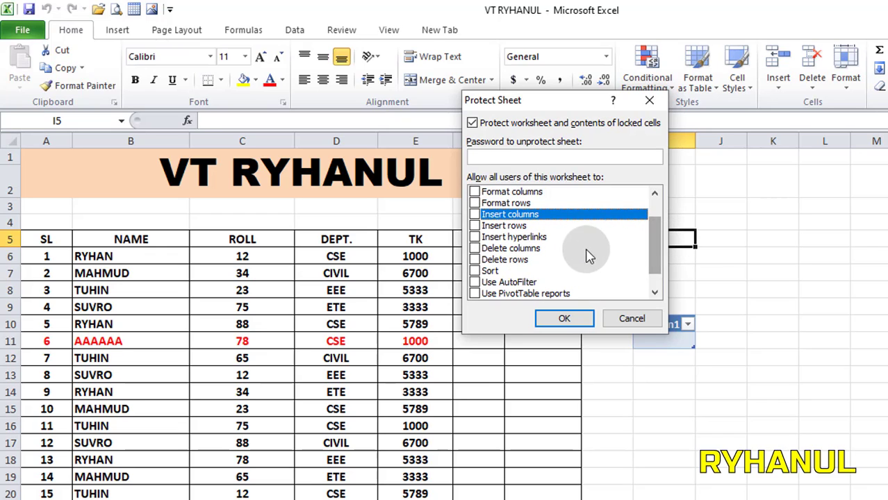
left_click(475, 250)
left_click(475, 259)
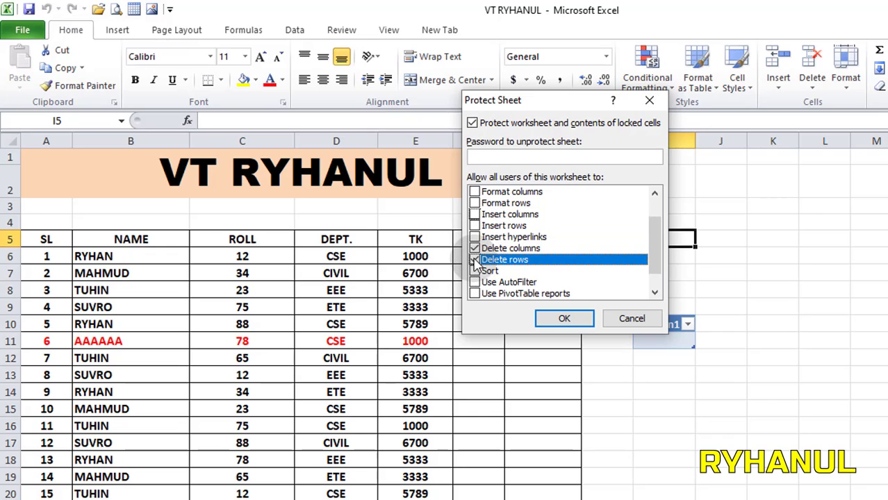
Clear and re-enable the sheet protection permissions for selecting locked and unlocked cells.
scroll(475, 253, "up", 1)
left_click(480, 202)
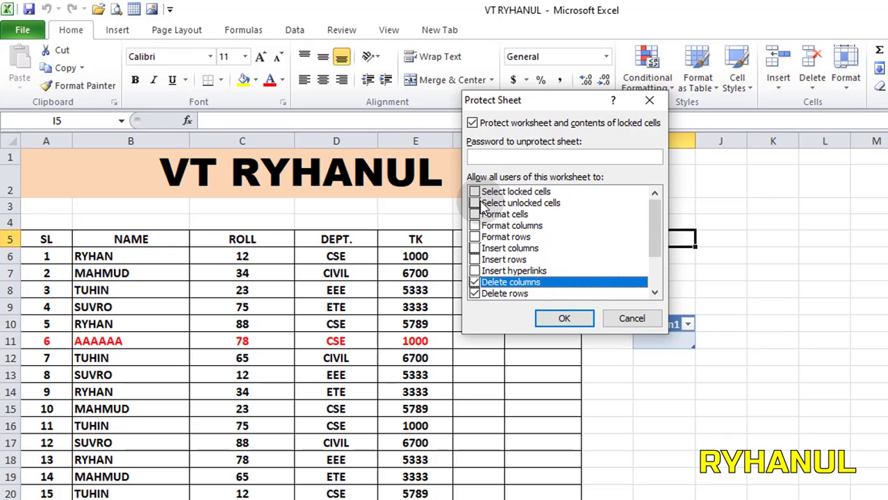
left_click(474, 191)
scroll(489, 239, "down", 2)
scroll(490, 223, "up", 2)
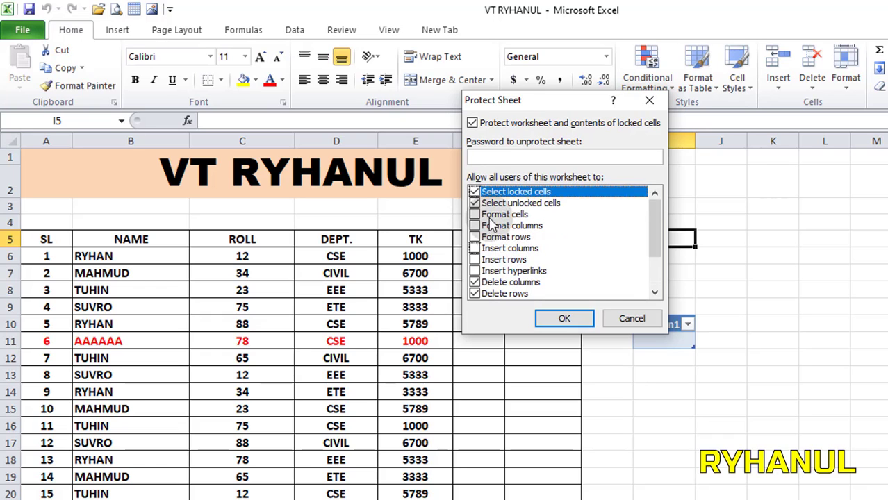
left_click(475, 203)
scroll(494, 274, "down", 1)
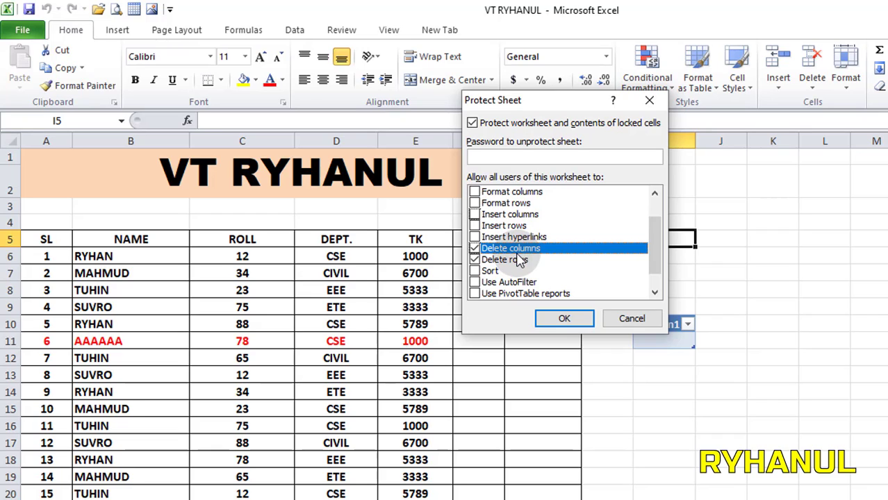
Set a password for unprotecting the sheet and re-enter it as confirmation to apply the protection.
left_click(520, 154)
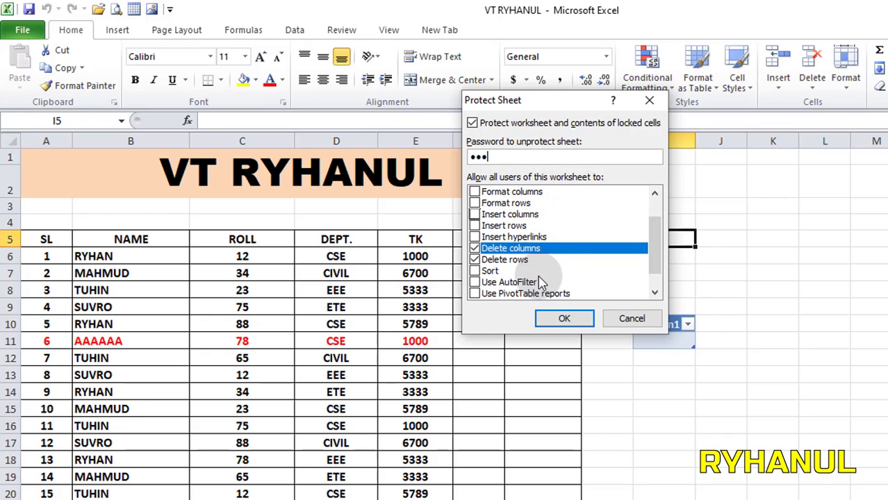
left_click(562, 318)
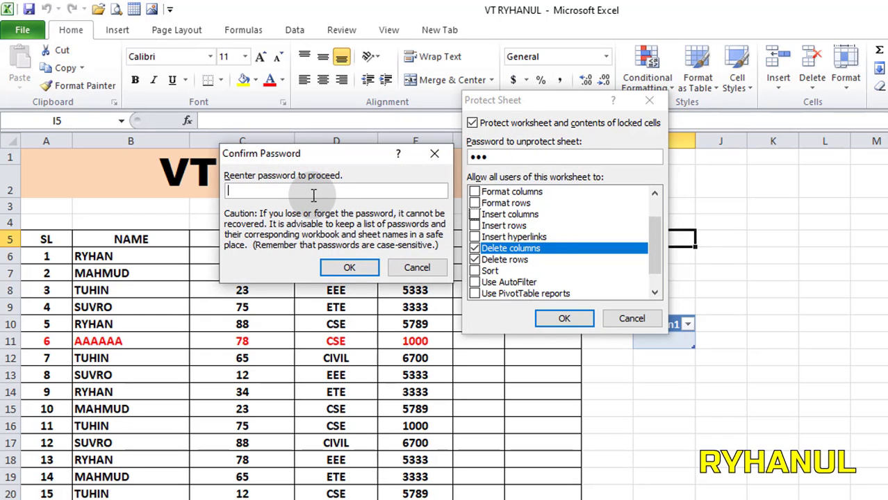
type("••••")
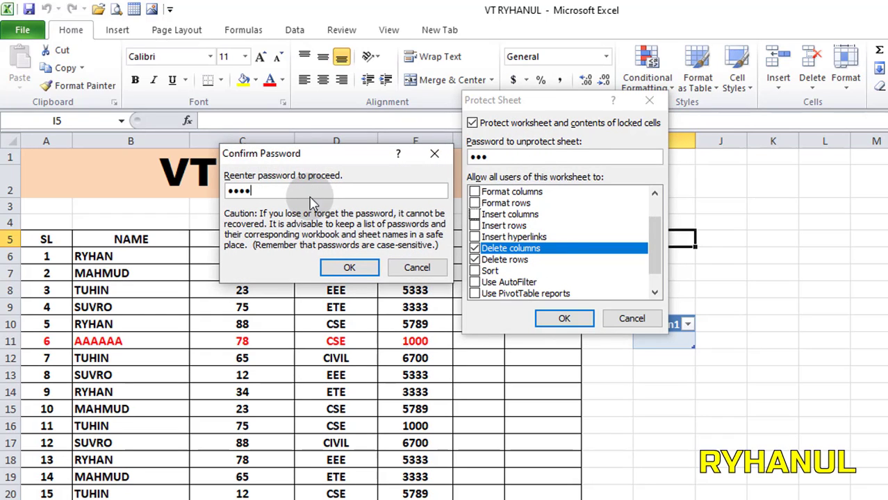
left_click(357, 266)
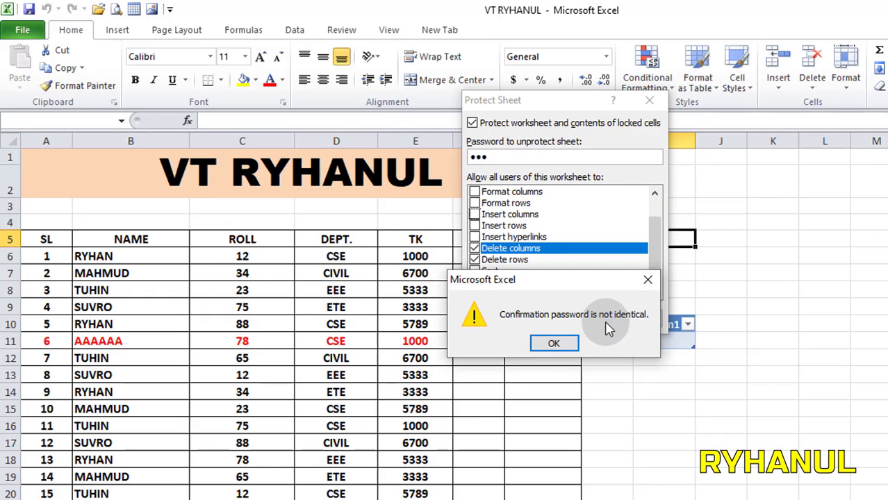
left_click(553, 343)
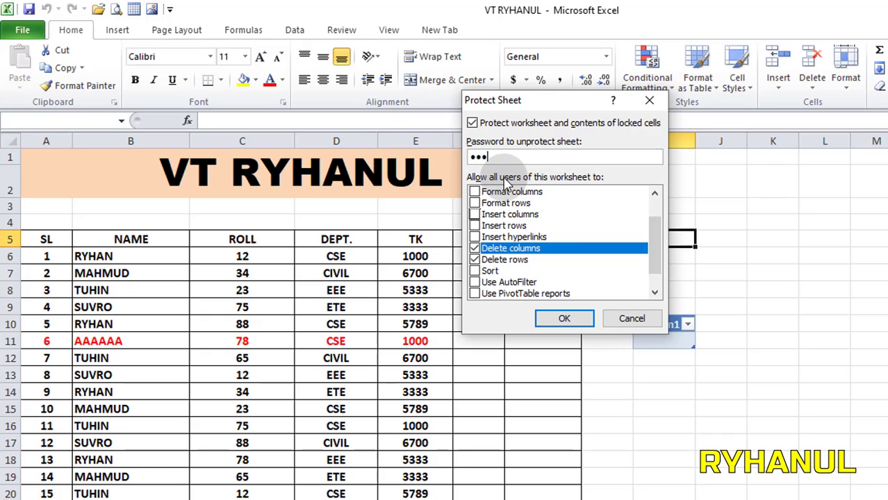
left_click(568, 319)
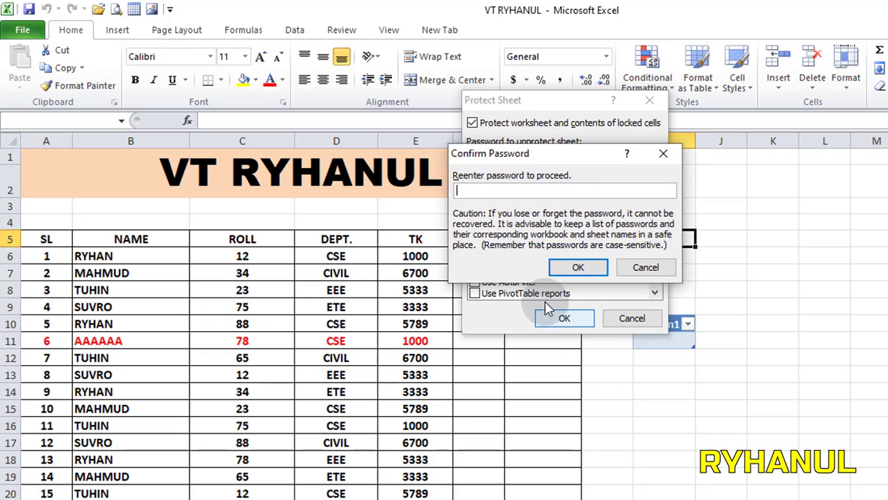
type("1234")
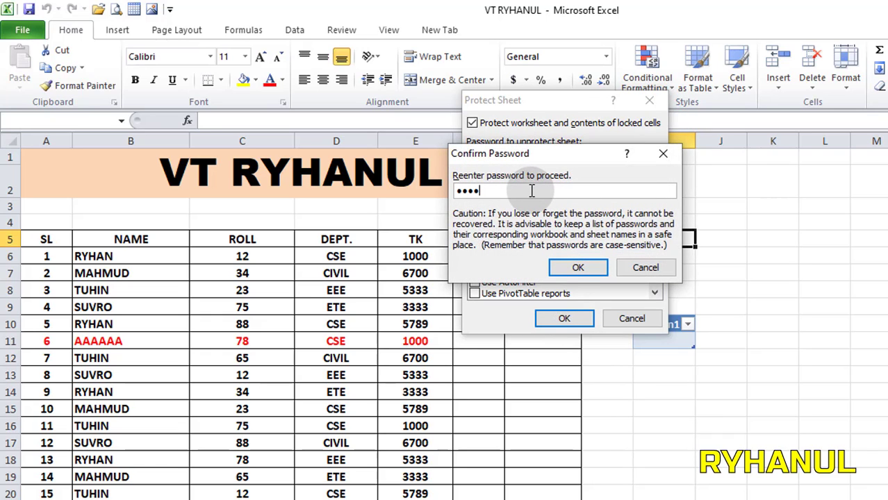
type("5")
left_click(576, 269)
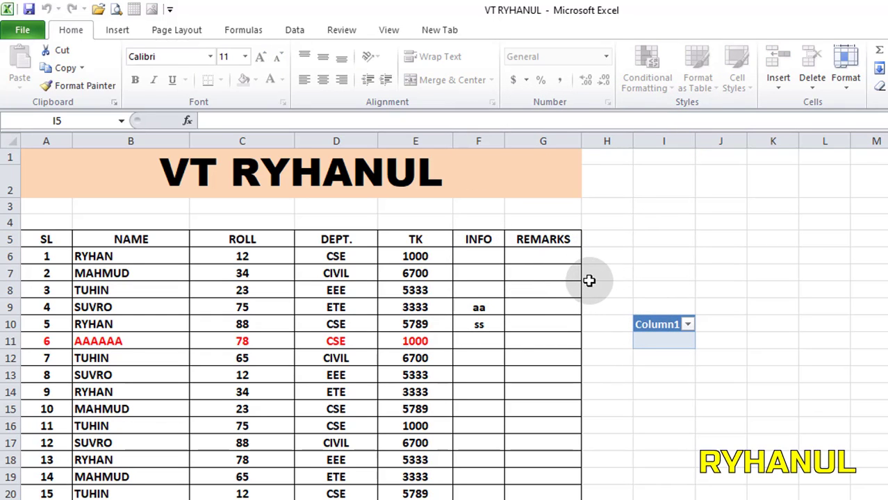
Close the workbook and reopen VT RYHANUL from the desktop.
key("alt+F4")
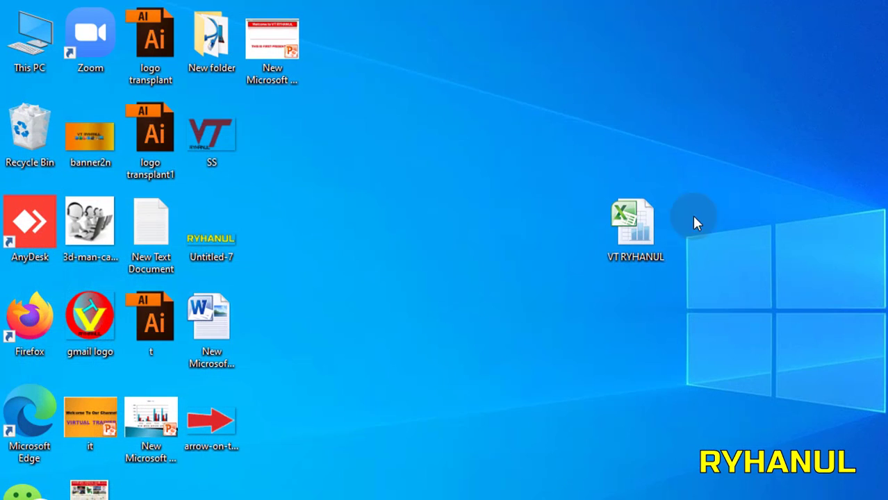
double_click(634, 222)
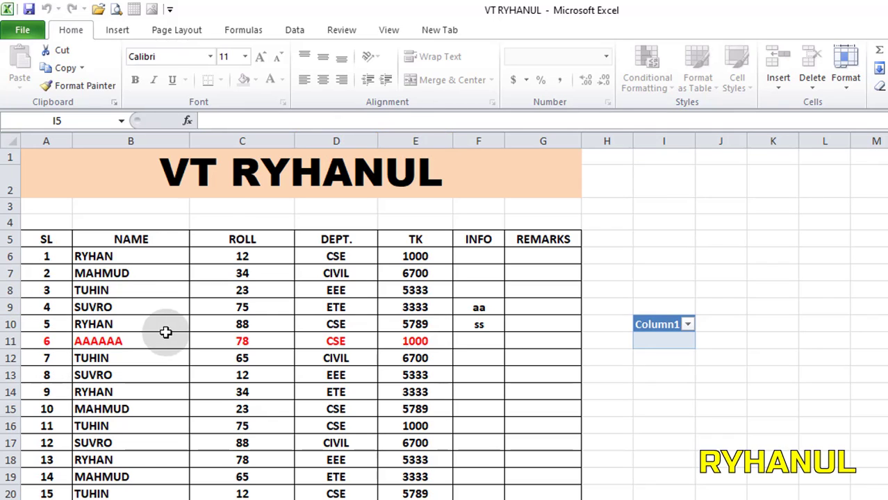
Test the sheet's protection by checking the available cell commands and trying to edit cell E10.
right_click(525, 356)
right_click(605, 358)
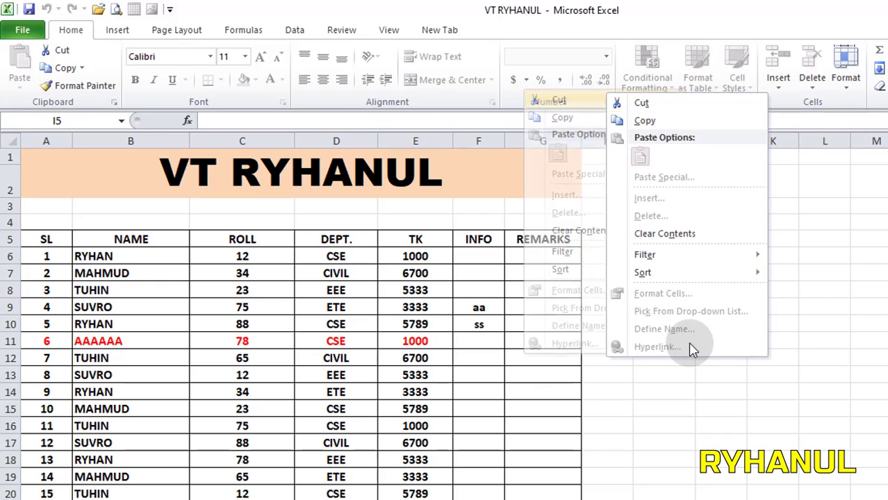
left_click(535, 368)
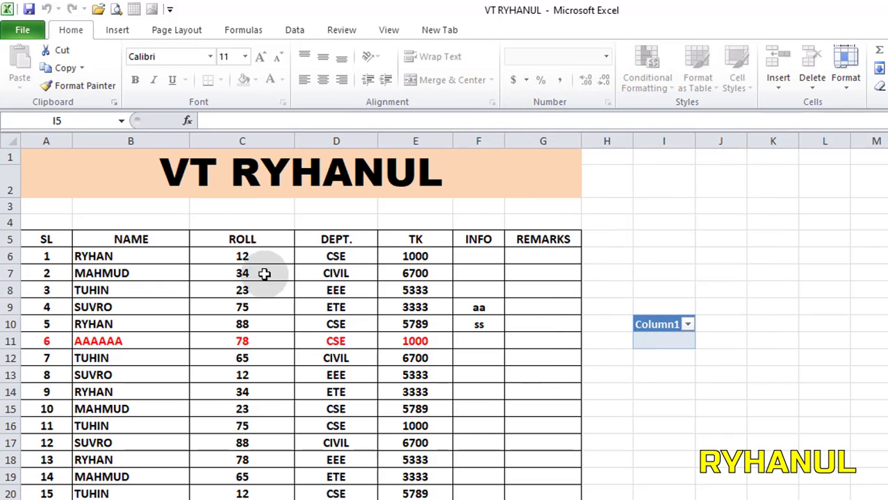
right_click(219, 235)
left_click(17, 36)
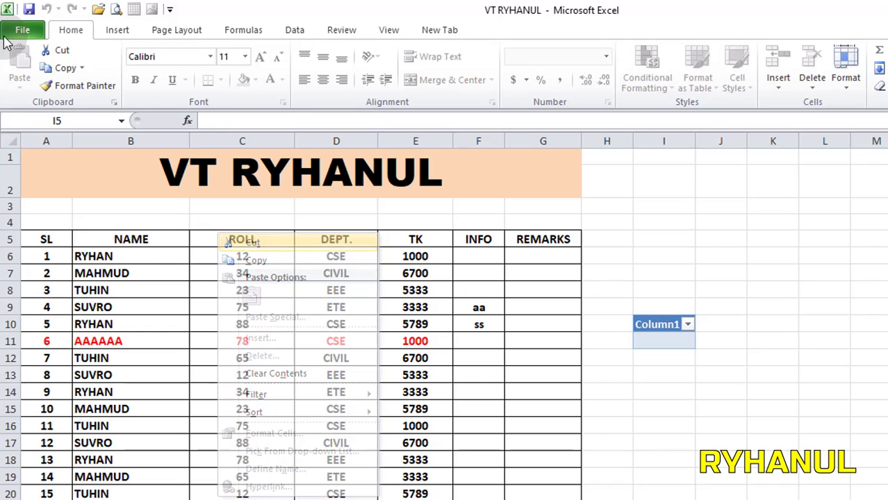
left_click(21, 30)
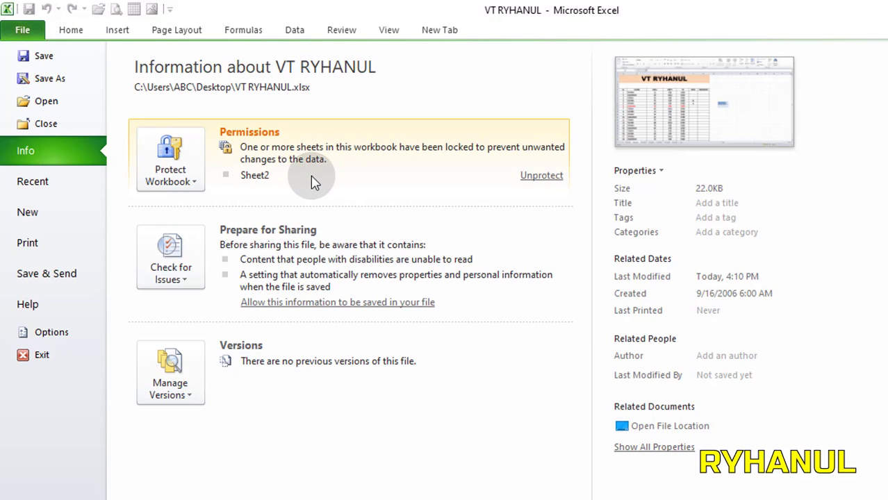
left_click(71, 28)
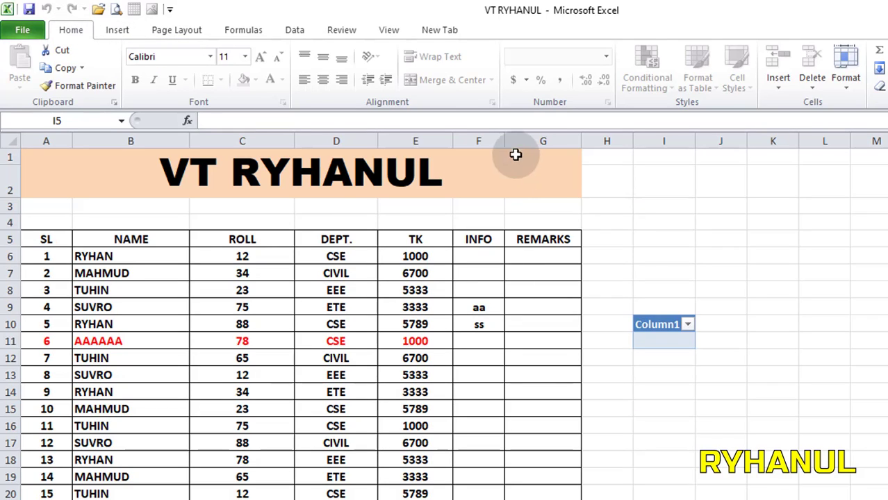
double_click(399, 322)
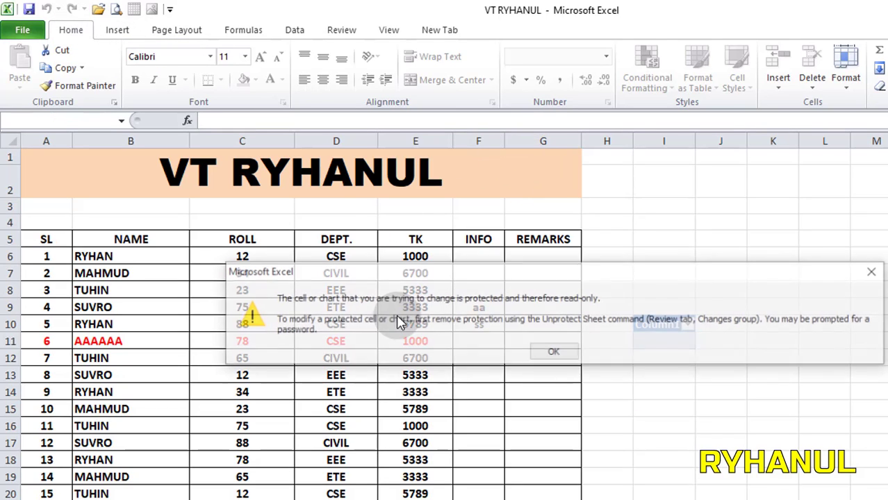
left_click(553, 352)
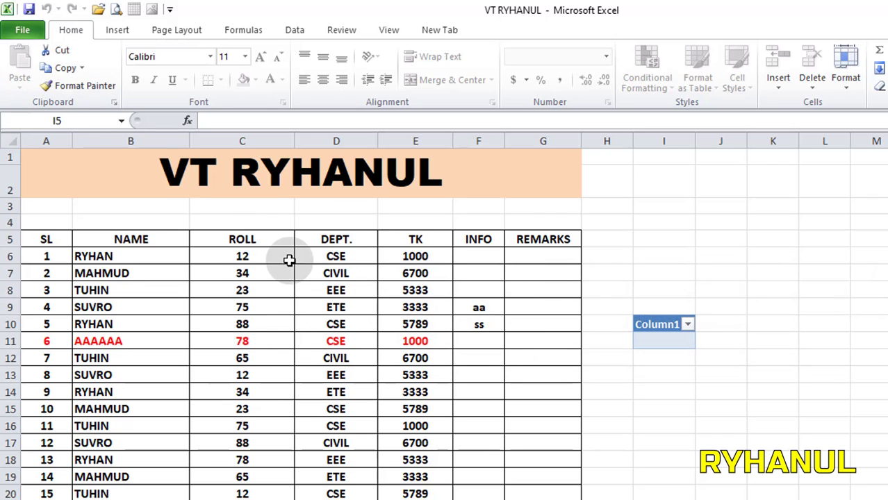
Unprotect Sheet2 by entering its sheet password, and return to the worksheet.
left_click(28, 32)
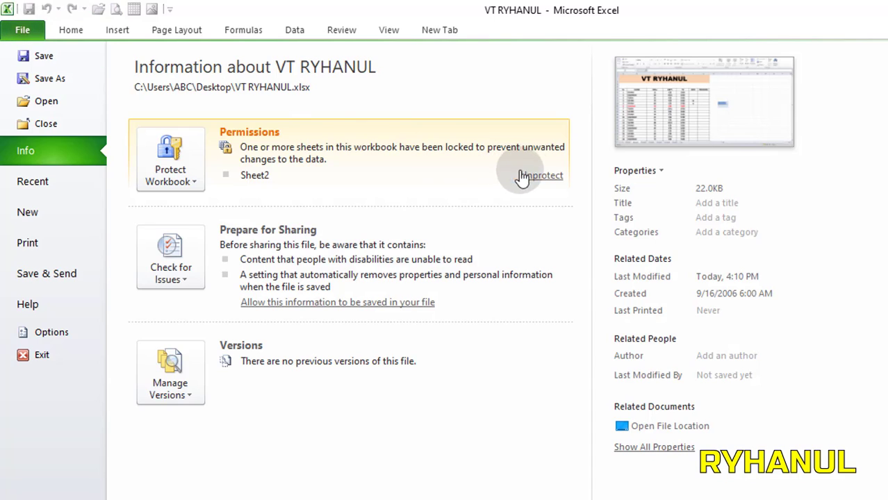
left_click(548, 178)
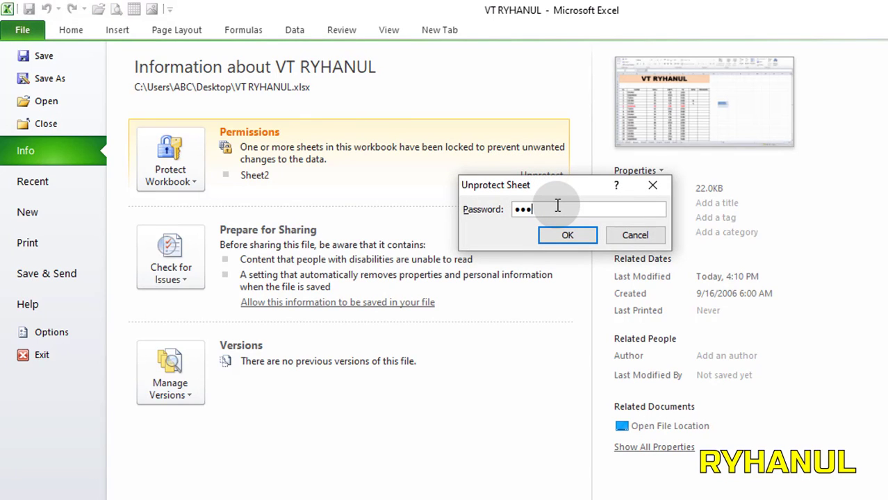
key("Return")
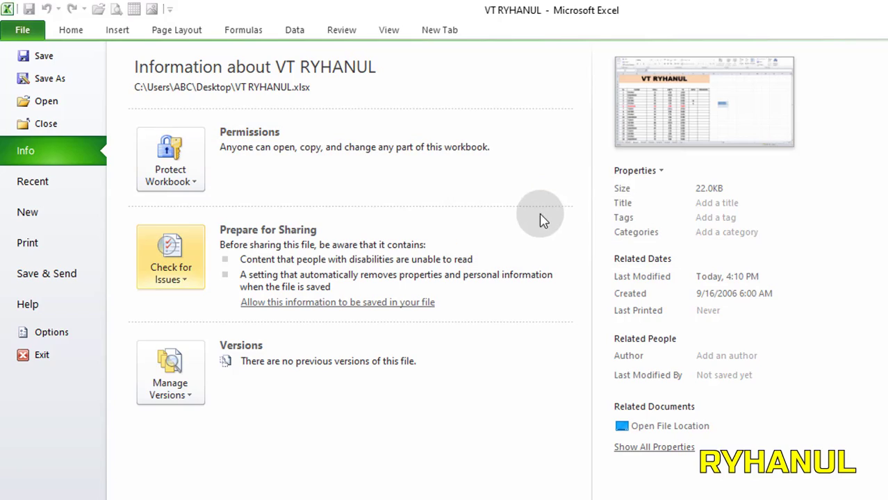
left_click(75, 31)
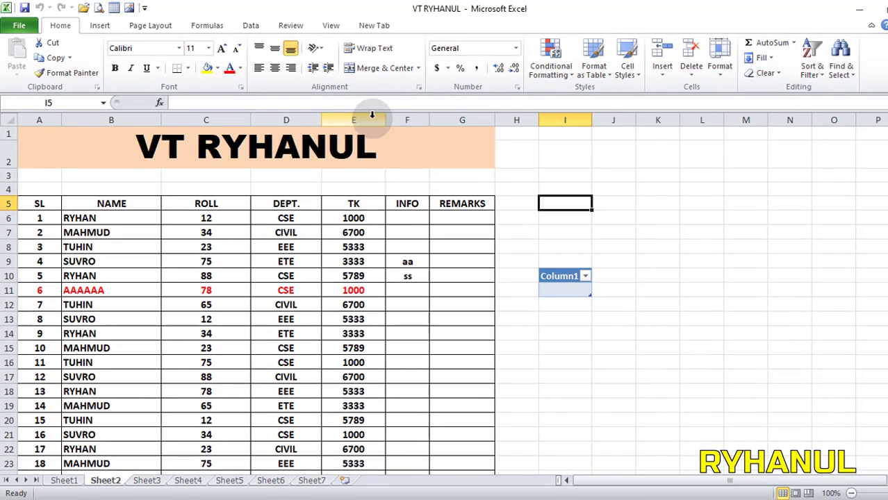
Check the unprotected sheet by selecting column F and row 12 and looking at their available commands.
left_click(420, 136)
left_click(406, 119)
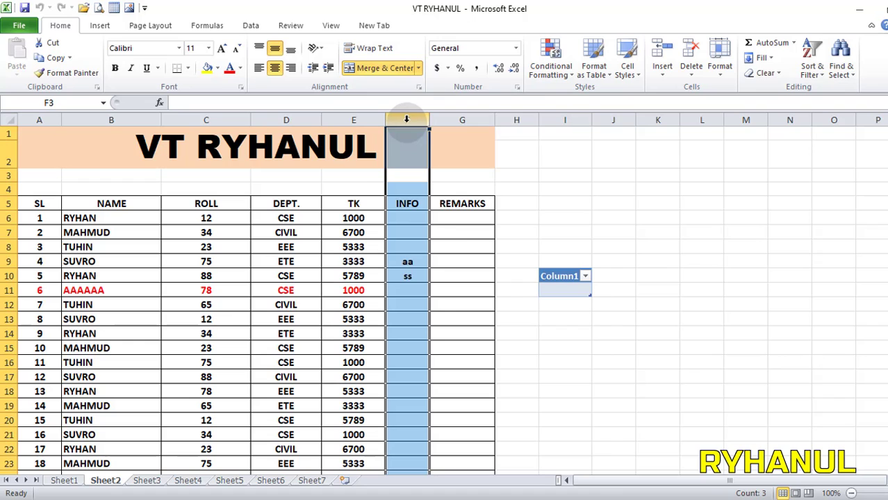
right_click(406, 120)
left_click(11, 363)
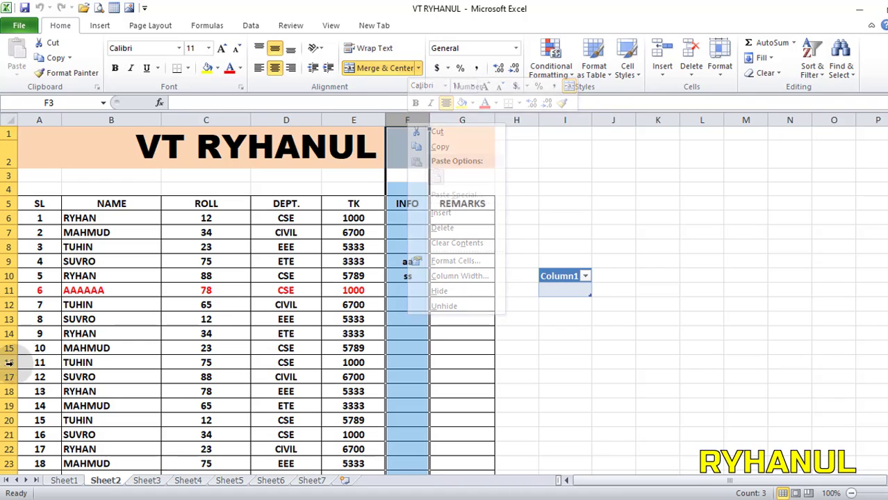
left_click(10, 306)
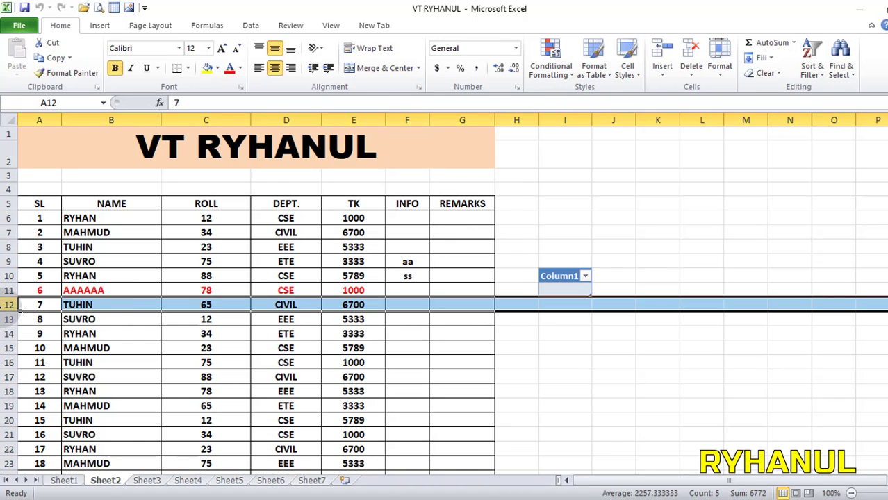
right_click(131, 300)
left_click(517, 345)
left_click(516, 347)
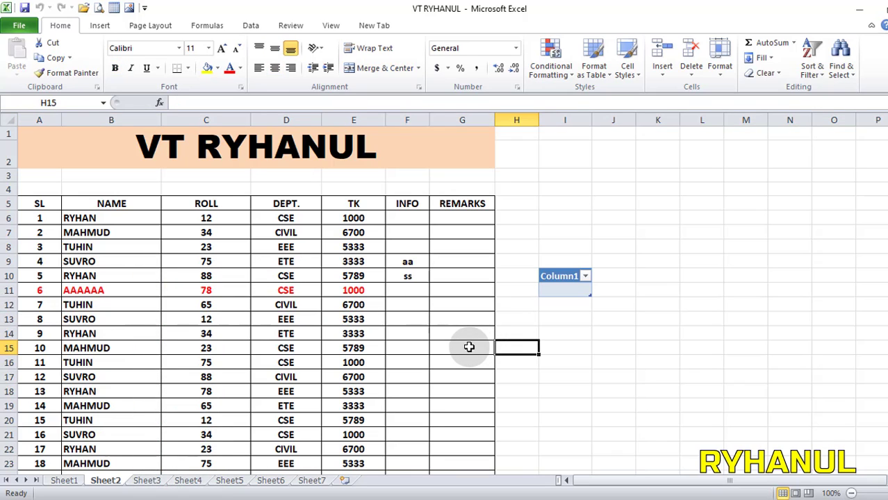
Enter "gfgj" in cell G15 and save the workbook.
left_click(469, 346)
type("gfgj")
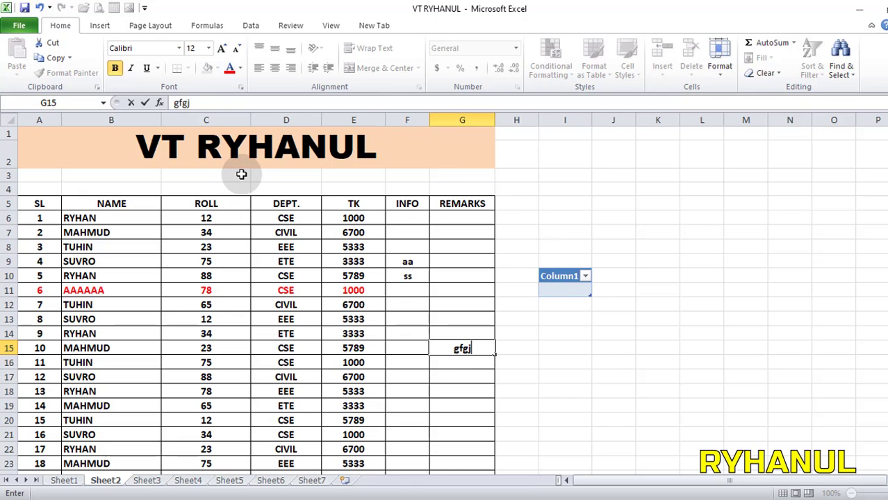
key("ctrl+s")
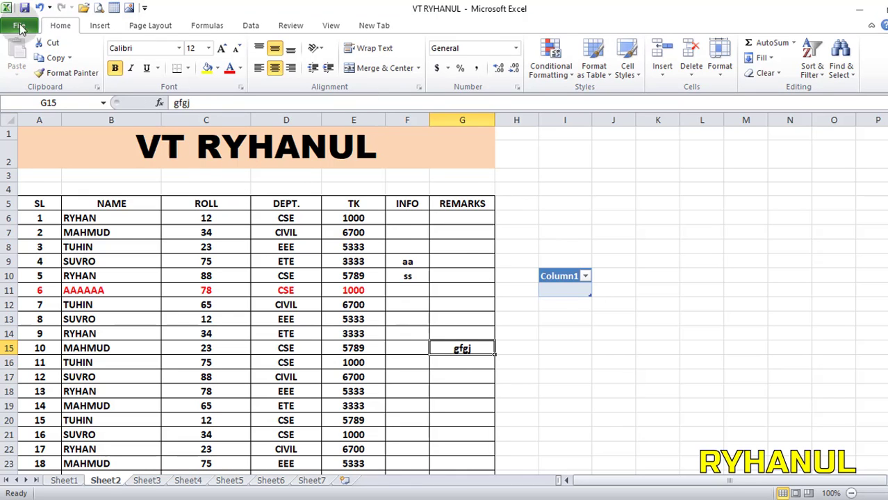
Review the available workbook protection options and return to the worksheet.
left_click(19, 27)
left_click(170, 158)
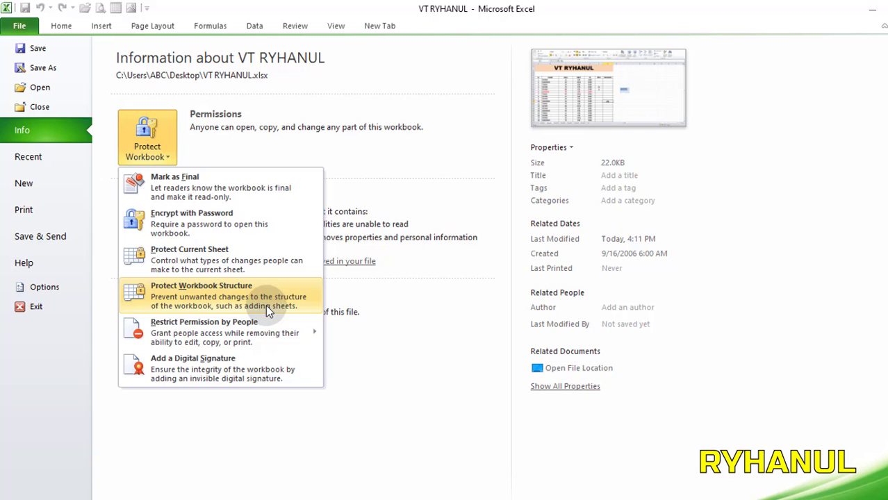
left_click(61, 25)
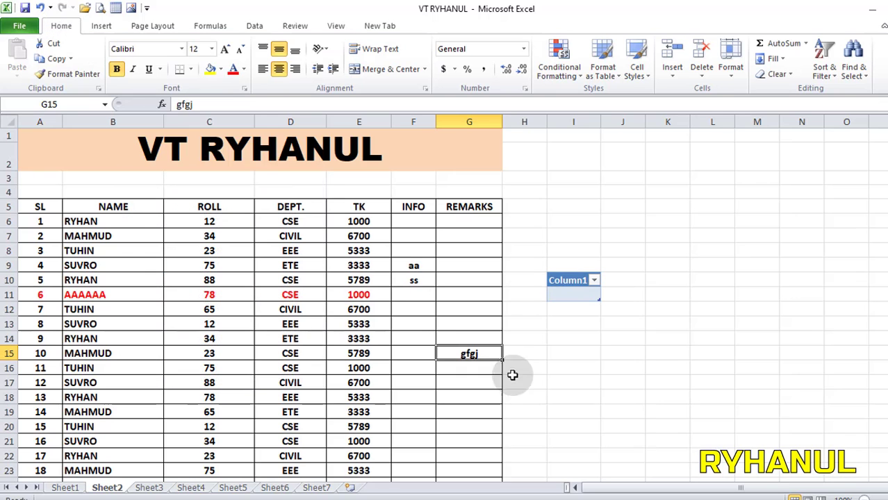
Add a new blank worksheet after Sheet7.
left_click(317, 487)
left_click(349, 487)
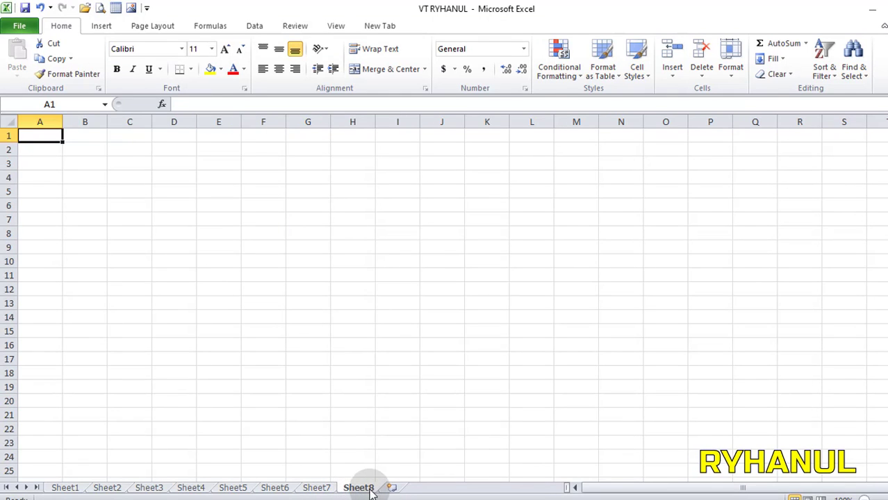
Protect the workbook structure with a password and confirm the password.
left_click(20, 26)
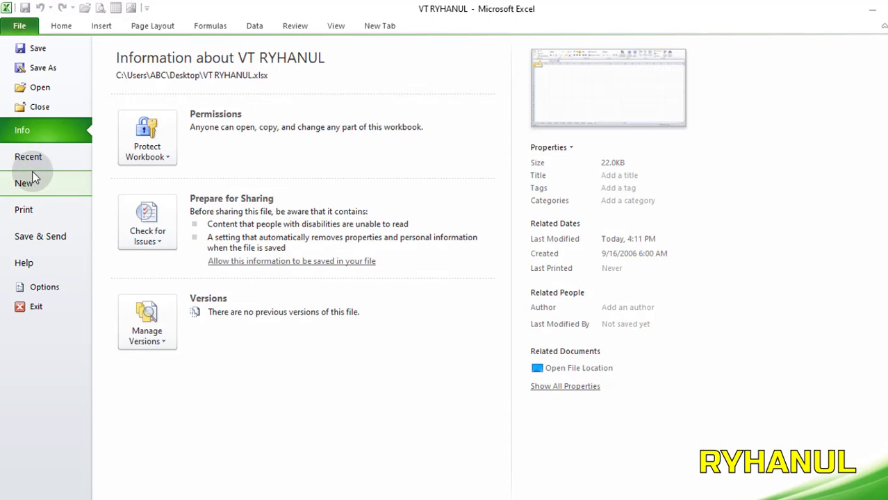
left_click(144, 153)
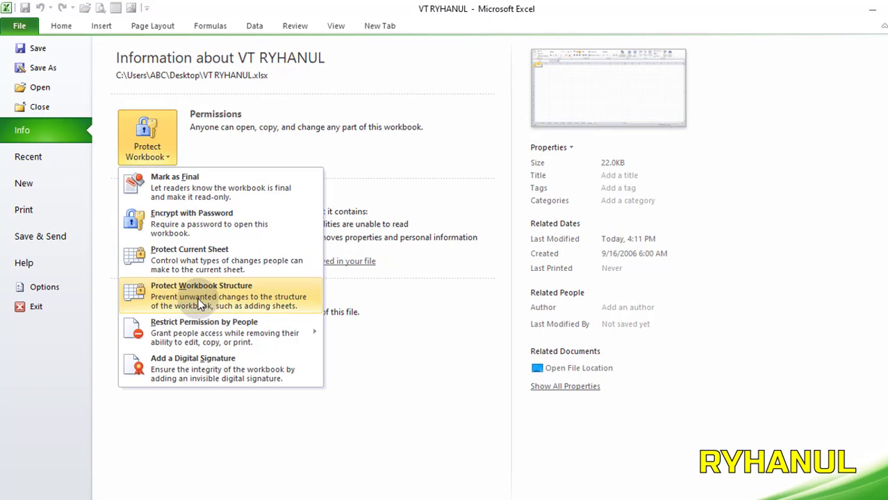
left_click(266, 295)
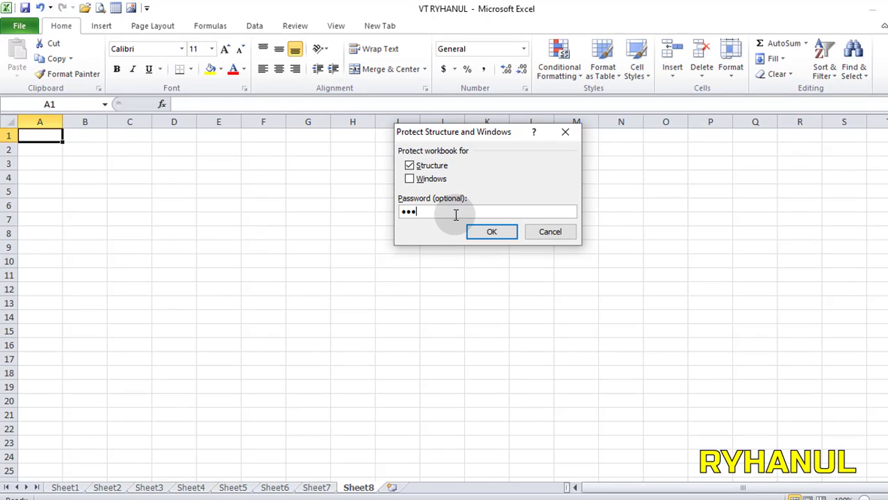
left_click(491, 232)
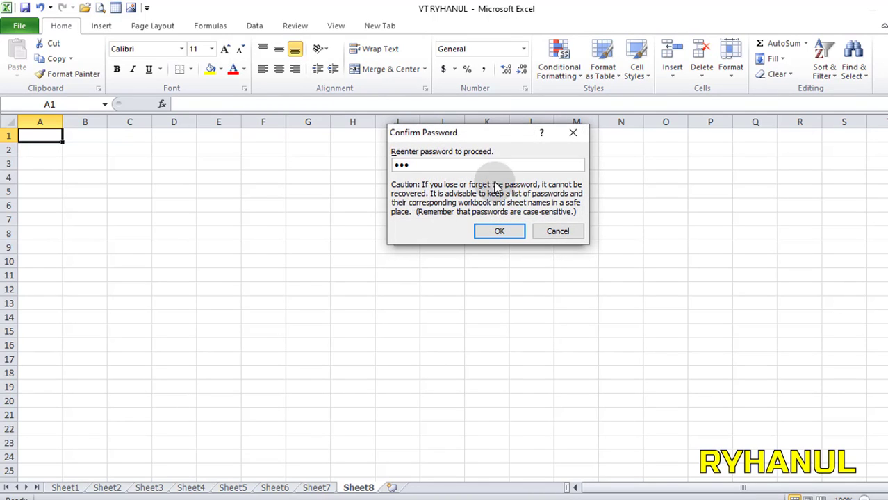
left_click(499, 231)
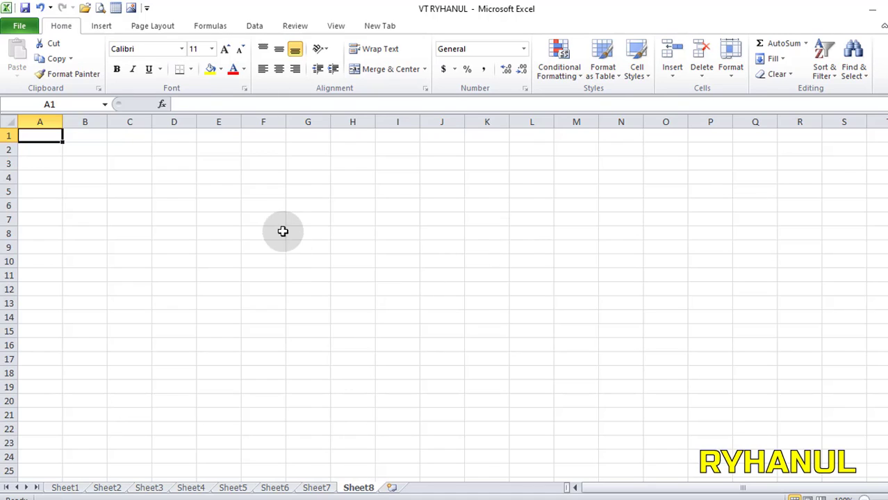
Save the workbook and enter "dfdjh" in cell F17 of Sheet8.
left_click(23, 9)
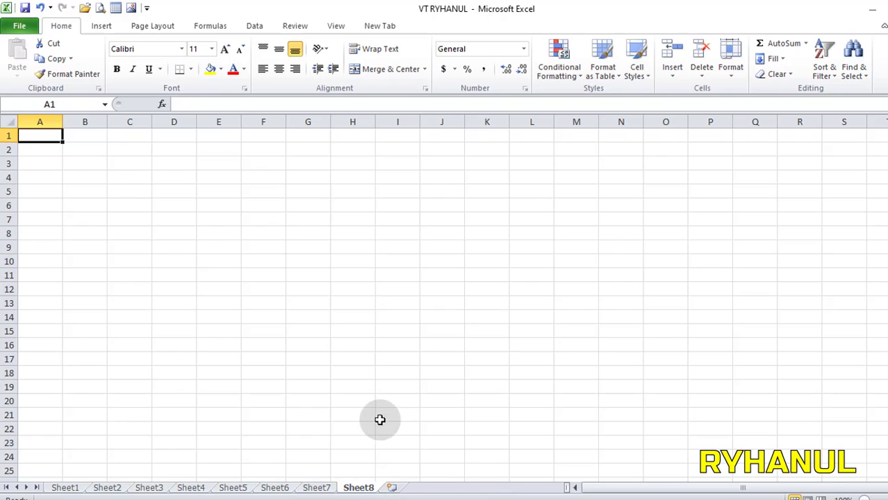
right_click(356, 399)
left_click(274, 361)
type("dfdjh")
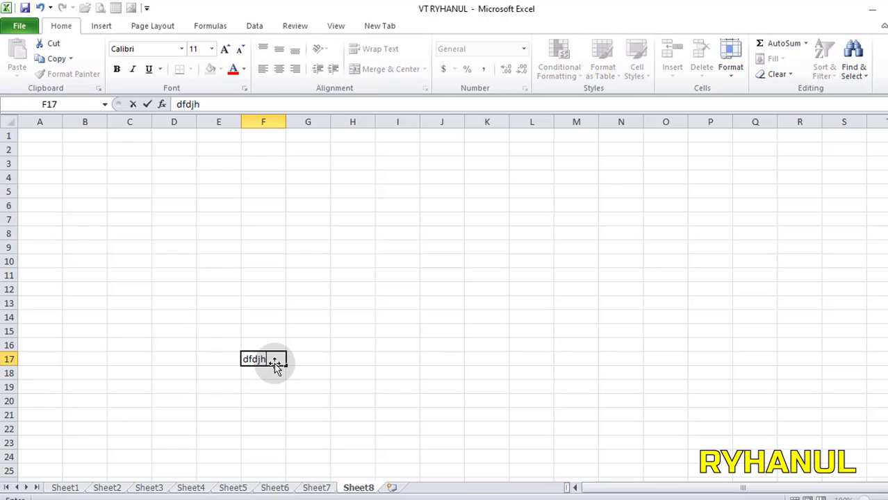
left_click(396, 474)
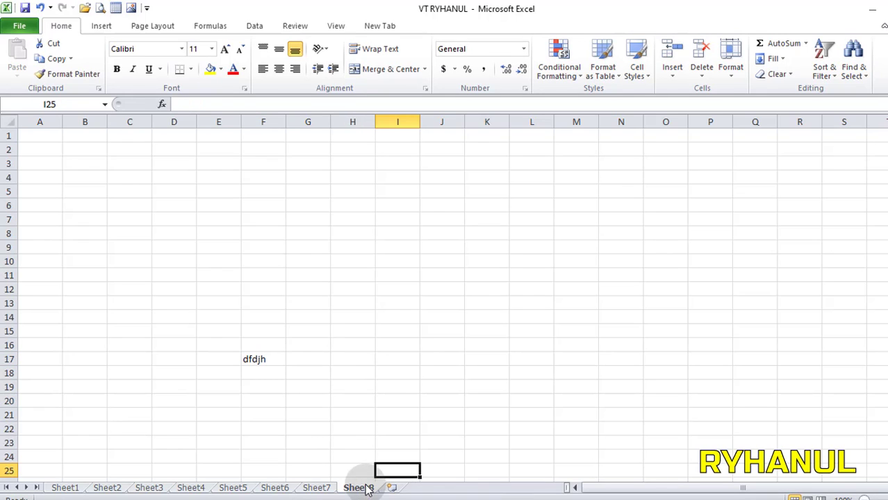
Check which sheet commands are available for Sheet7 and Sheet5 while the workbook structure is protected.
left_click(316, 488)
right_click(321, 487)
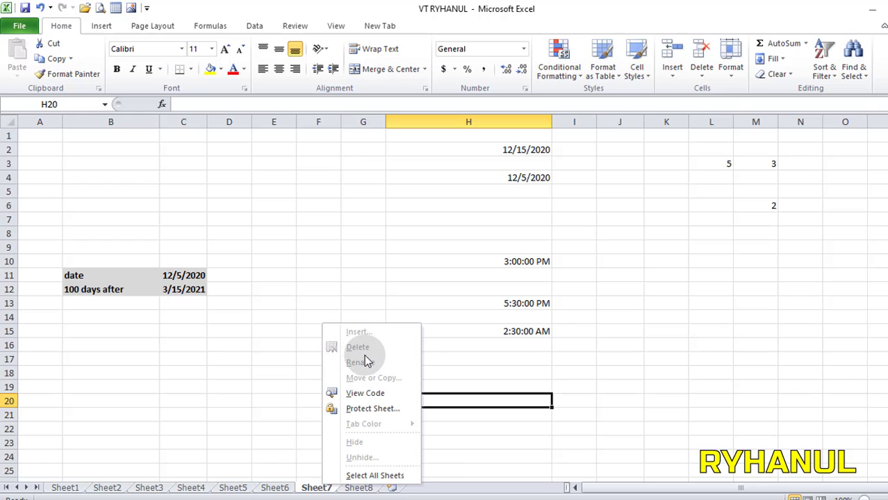
right_click(234, 486)
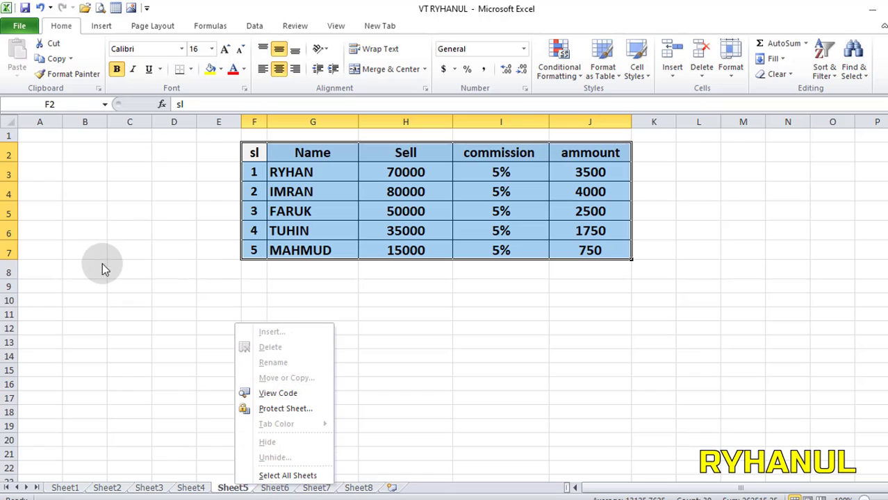
left_click(102, 268)
Remove the workbook structure protection by entering its password.
left_click(20, 26)
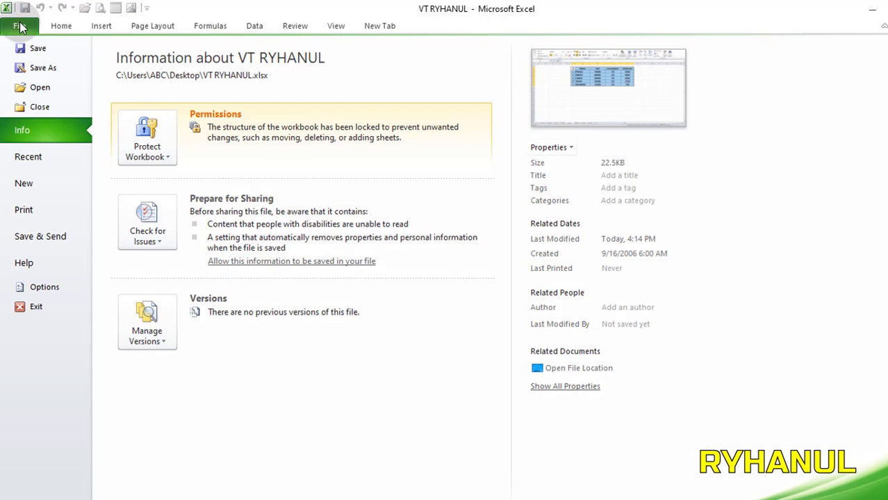
left_click(167, 159)
left_click(155, 153)
left_click(154, 154)
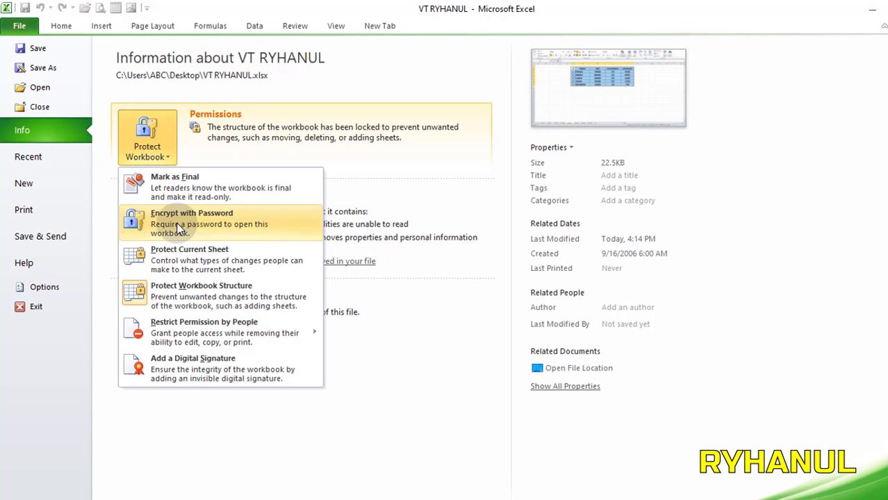
left_click(185, 300)
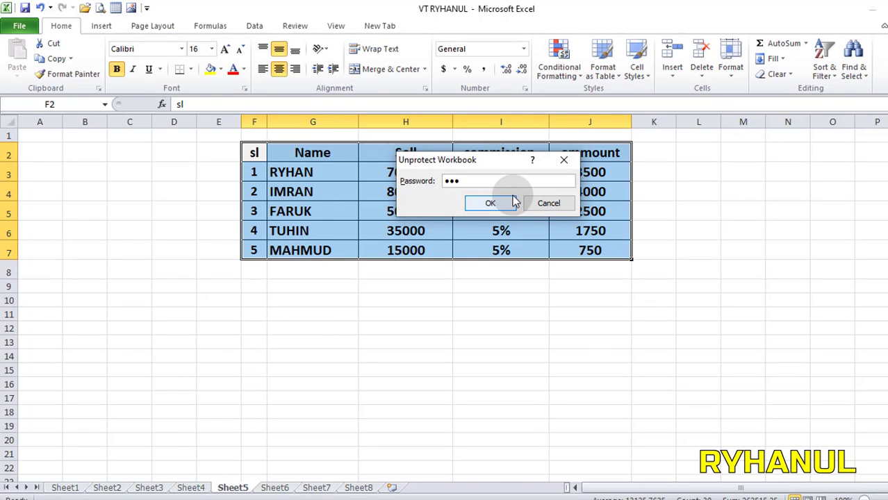
left_click(513, 202)
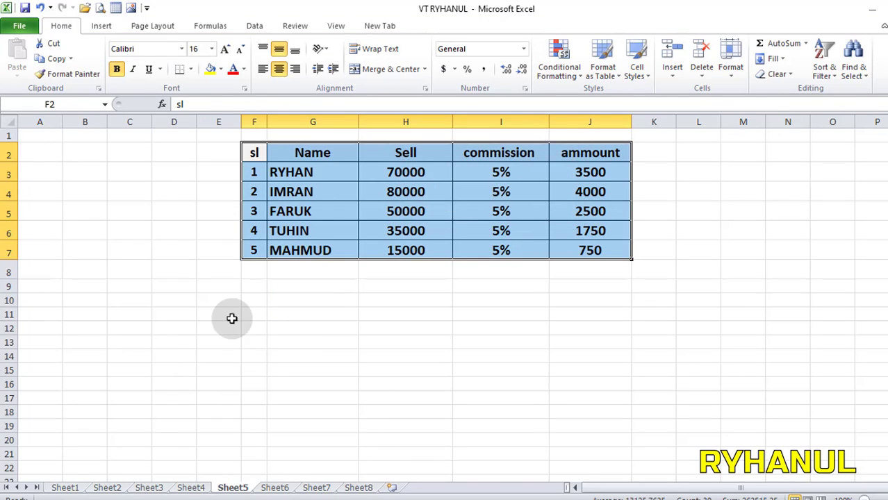
Check the workbook's permission status and add two new blank worksheets after Sheet8.
left_click(24, 27)
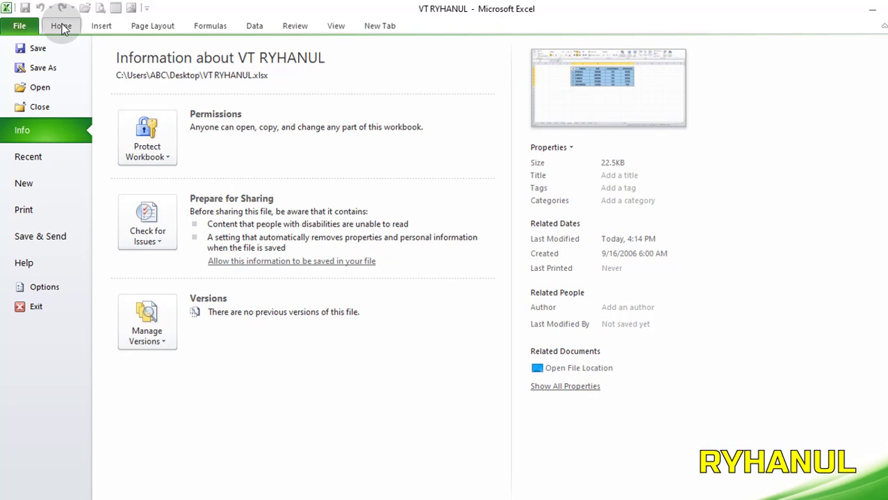
left_click(61, 26)
left_click(392, 488)
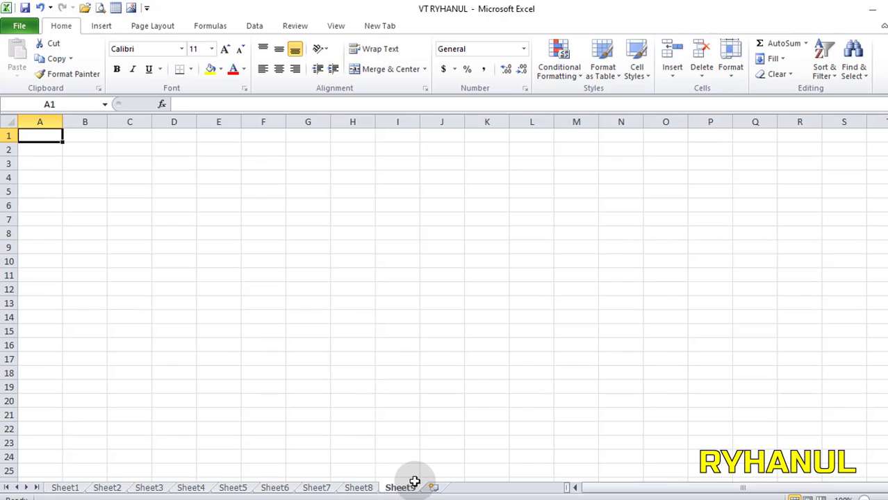
left_click(432, 488)
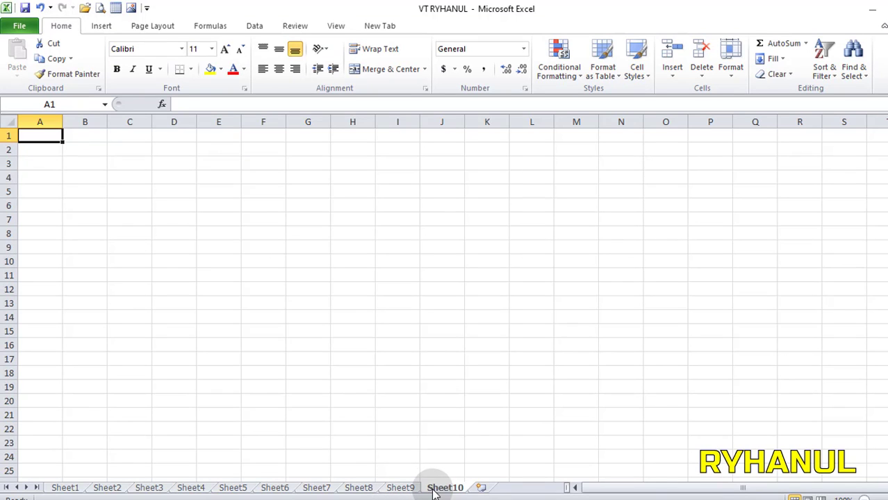
Delete the two blank worksheets Sheet10 and Sheet9.
right_click(448, 491)
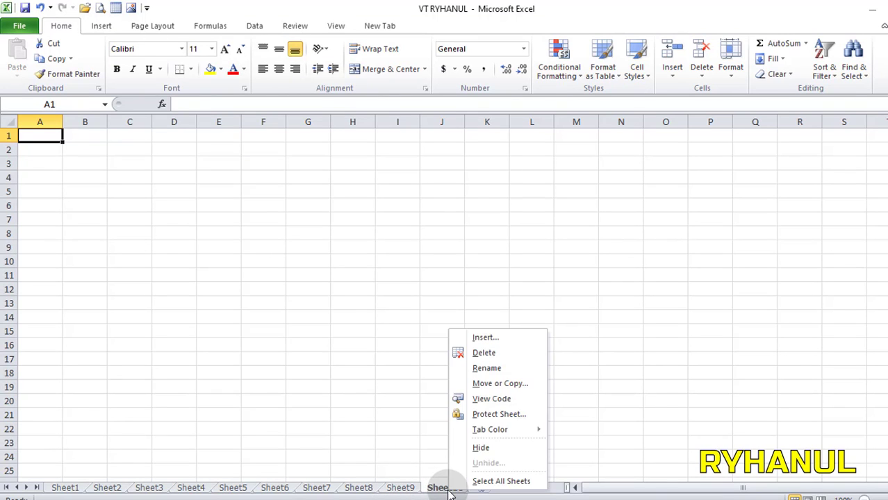
left_click(484, 352)
right_click(400, 489)
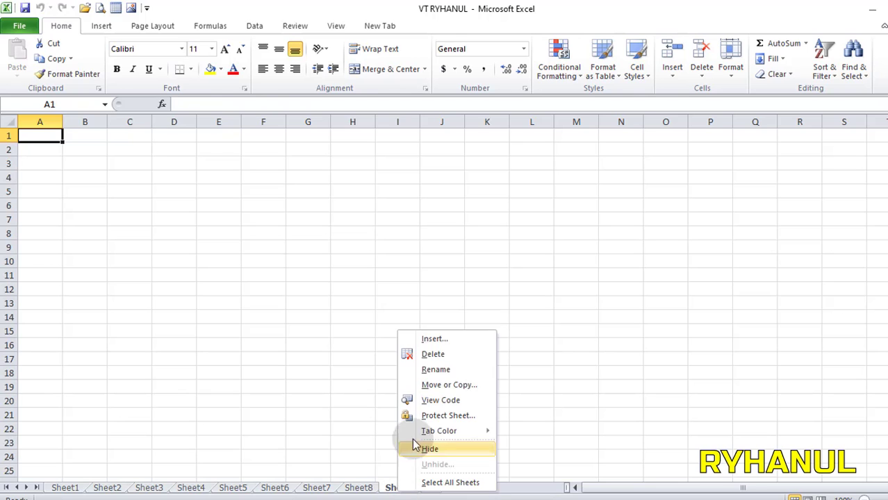
left_click(434, 353)
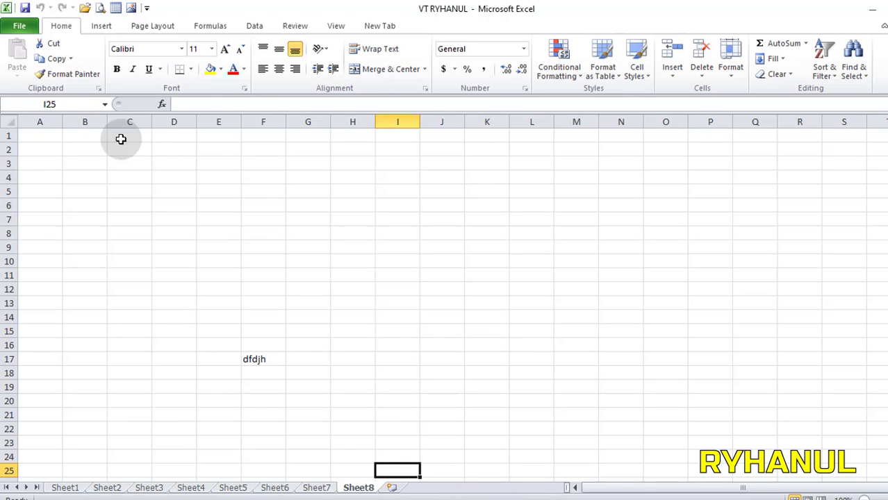
Look through the contents of Sheet1, Sheet2 and Sheet3.
left_click(63, 488)
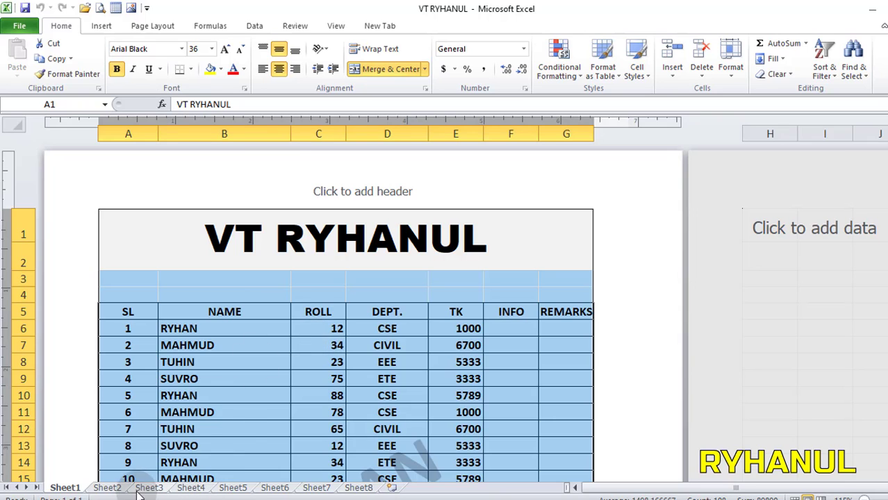
left_click(107, 487)
left_click(149, 488)
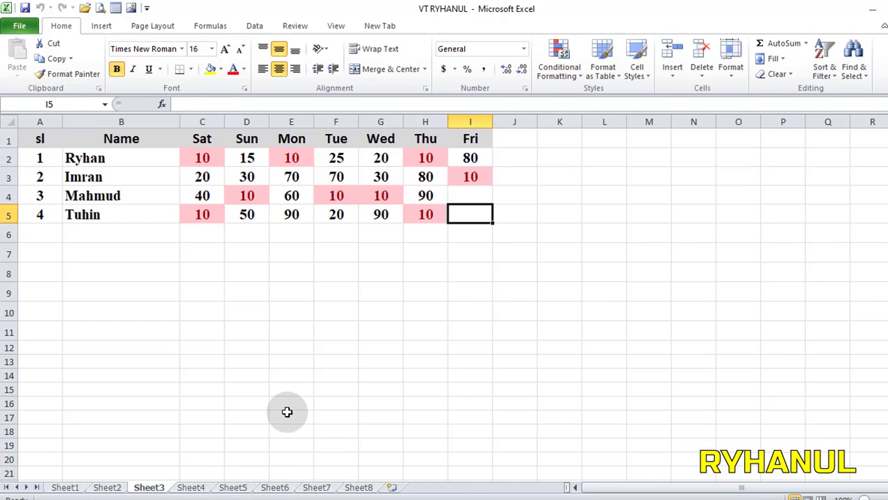